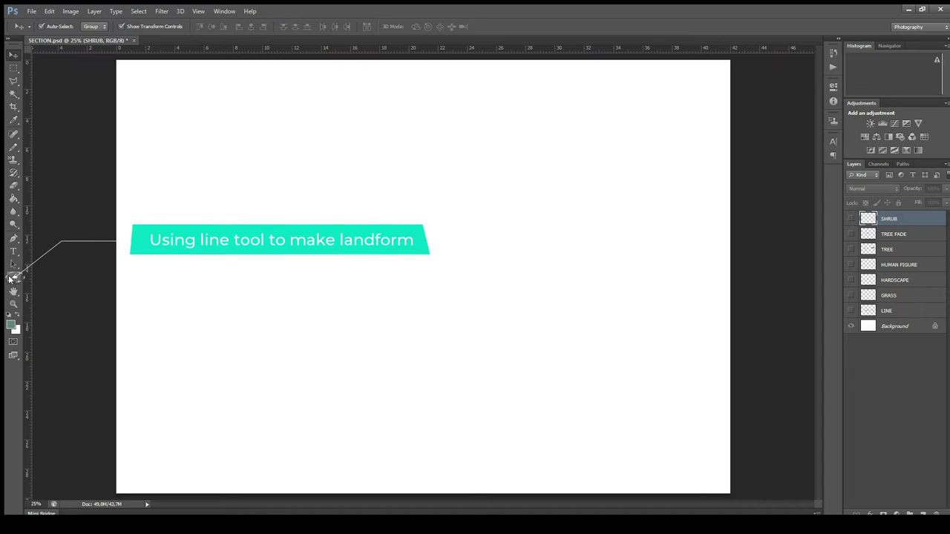
Step: Draw a test straight horizontal line across the page with the Line tool
{"action": "left_click", "coordinate": [13, 276]}
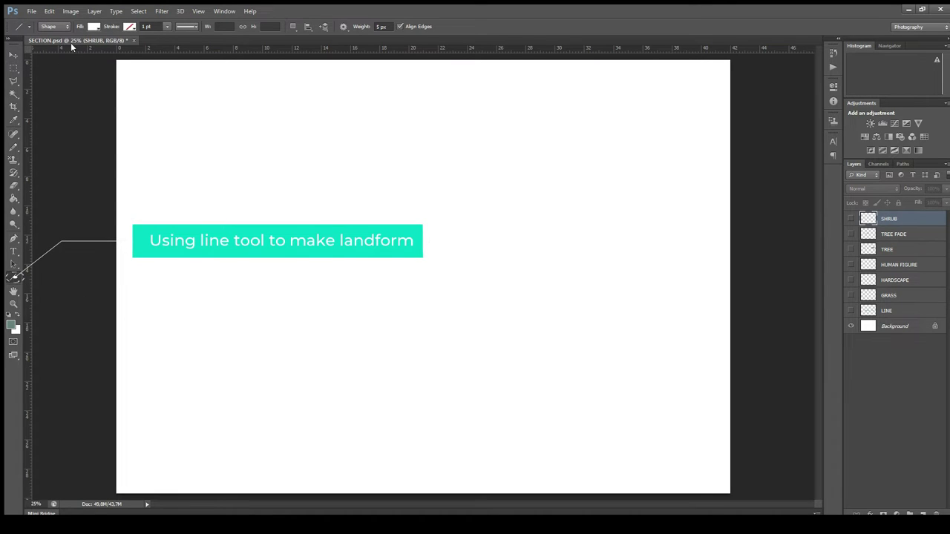
{"action": "left_click_drag", "start_coordinate": [165, 275], "coordinate": [587, 273]}
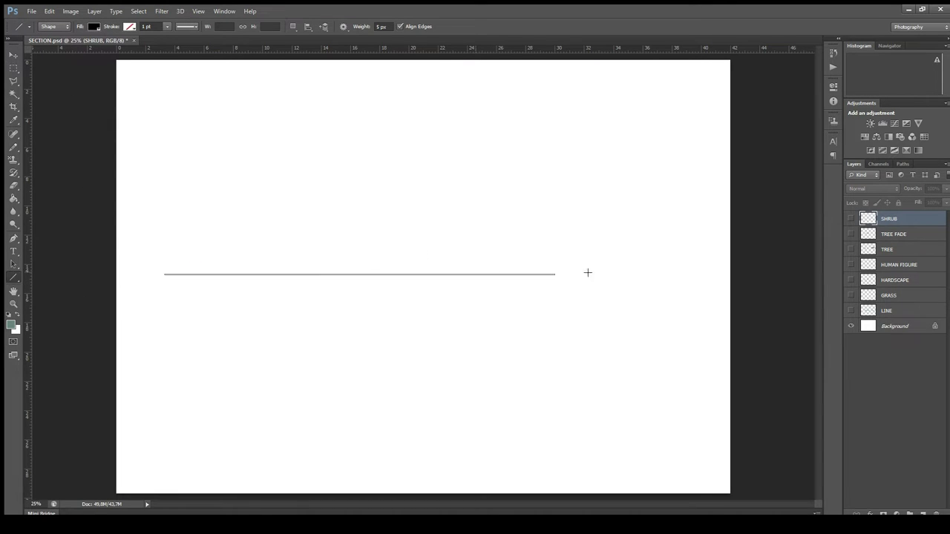
{"action": "left_click_drag", "start_coordinate": [679, 270], "coordinate": [678, 274]}
Step: Show the stepped LINE layer and select the test straight line
{"action": "key", "text": "v"}
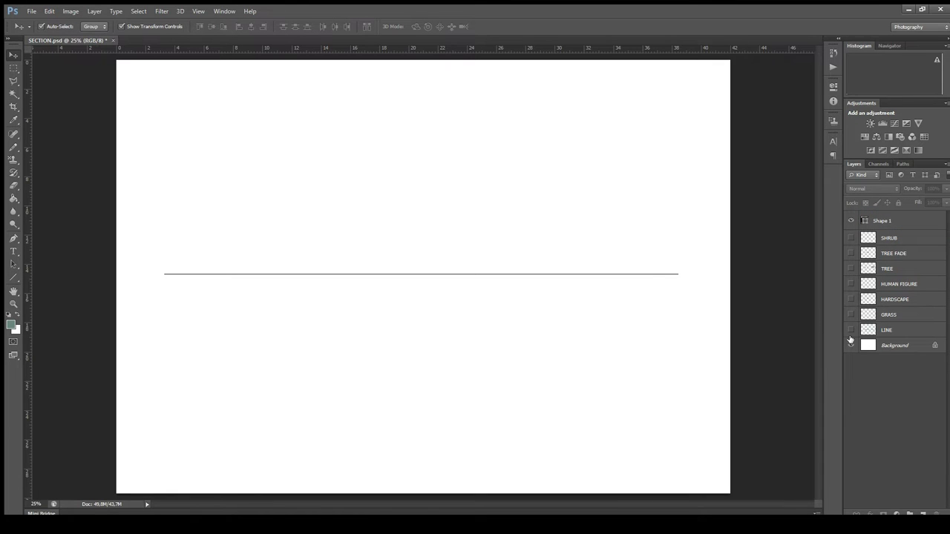
{"action": "left_click", "coordinate": [851, 329]}
{"action": "left_click", "coordinate": [565, 276]}
Step: Delete the test line and shrink the pasted grass into a small strip
{"action": "key", "text": "Delete"}
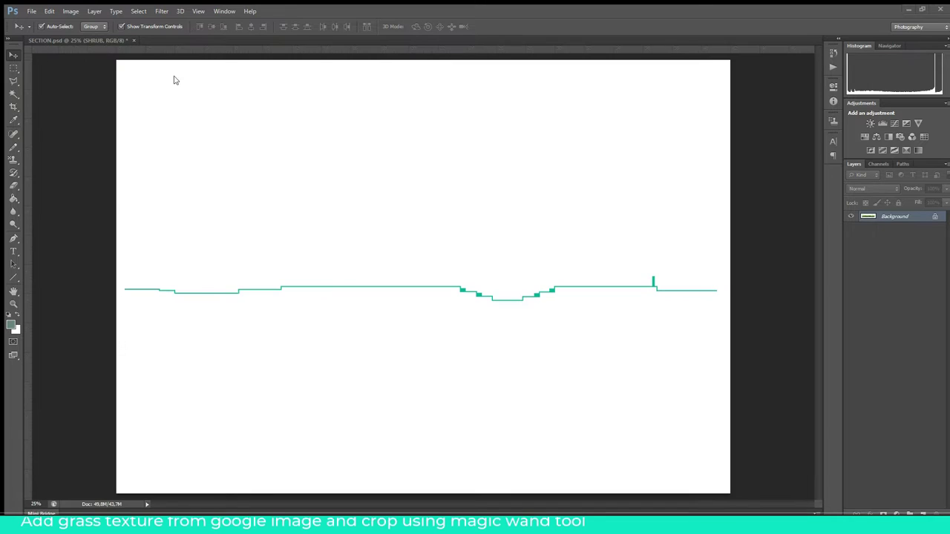
{"action": "left_click", "coordinate": [14, 93]}
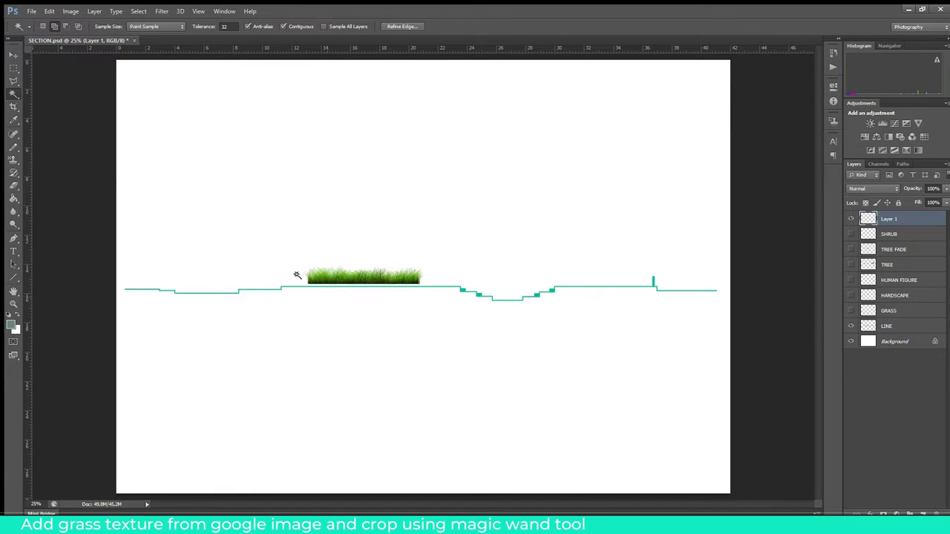
{"action": "key", "text": "v"}
{"action": "mouse_move", "coordinate": [428, 263]}
{"action": "left_mouse_down"}
{"action": "mouse_move", "coordinate": [334, 280]}
{"action": "mouse_move", "coordinate": [369, 282]}
{"action": "left_mouse_up"}
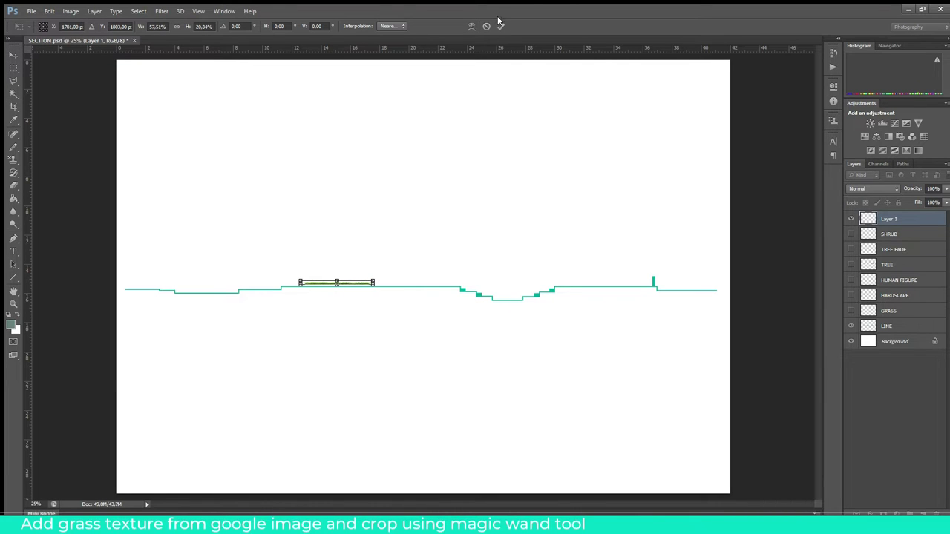
{"action": "key", "text": "Return"}
{"action": "left_click", "coordinate": [328, 280]}
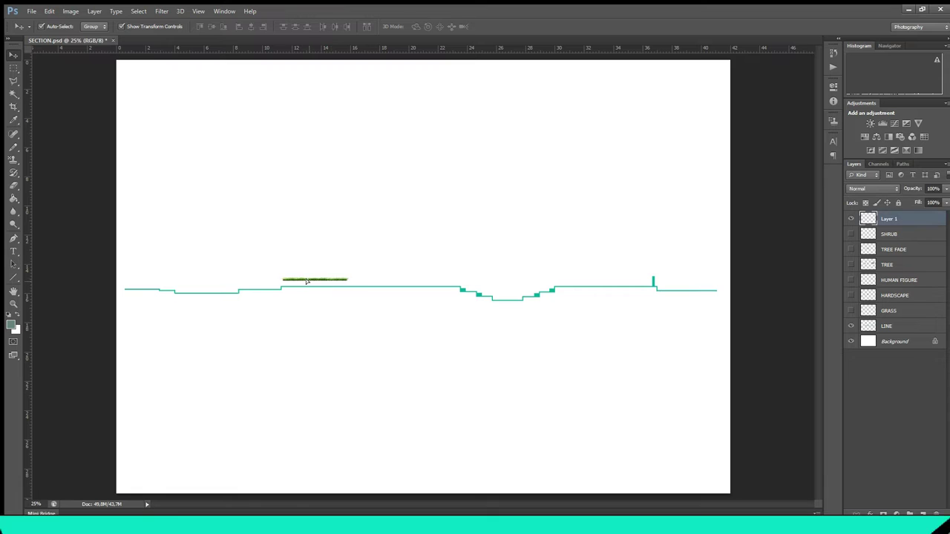
Step: Lower the grass strip onto the teal ground line
{"action": "key", "text": "z"}
{"action": "left_click_drag", "start_coordinate": [336, 285], "coordinate": [400, 285]}
{"action": "left_click", "coordinate": [11, 55]}
{"action": "left_click_drag", "start_coordinate": [349, 230], "coordinate": [349, 264]}
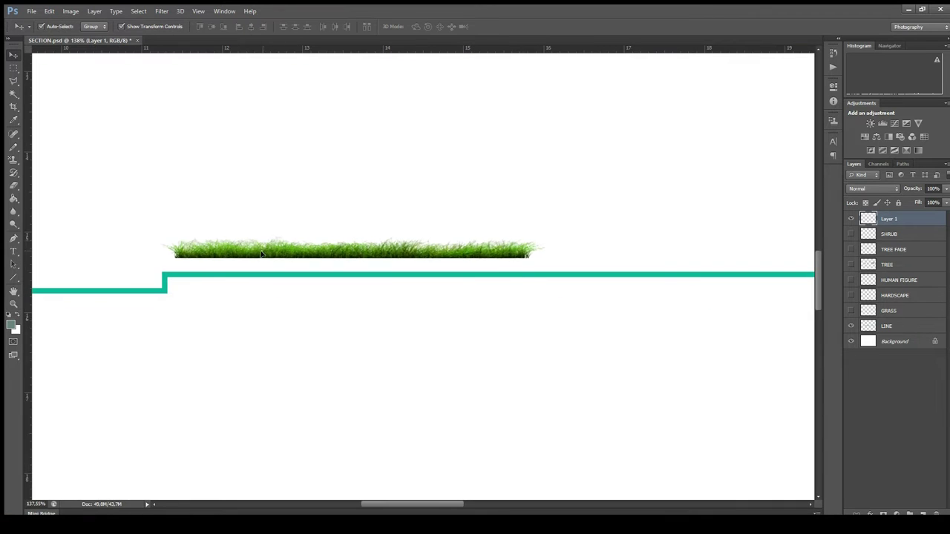
Step: Delete the pasted grass layer and zoom in on the dip in the ground line
{"action": "key", "text": "z"}
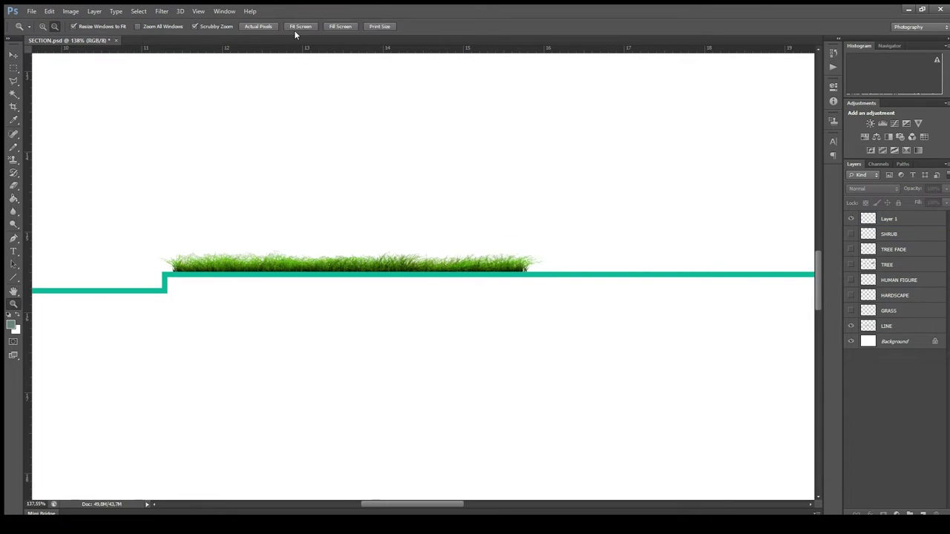
{"action": "left_click", "coordinate": [300, 27]}
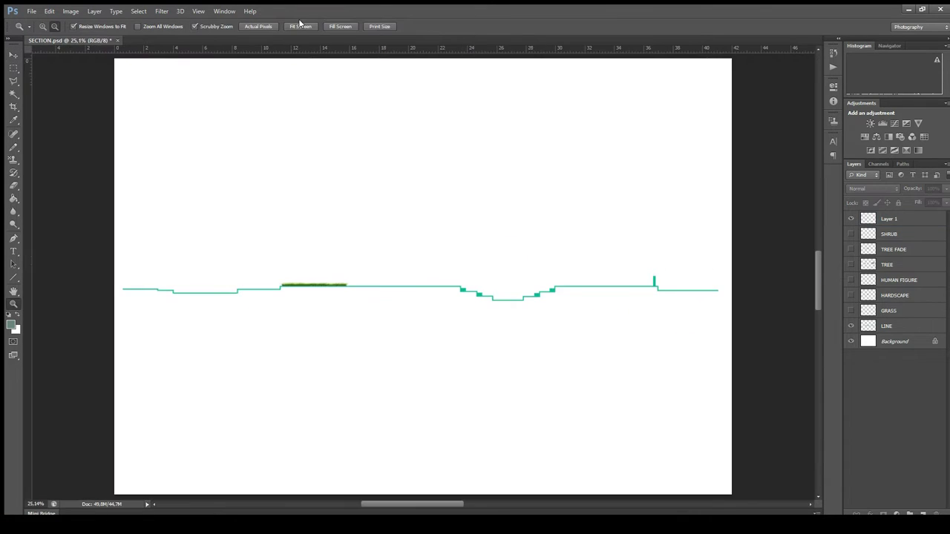
{"action": "left_click", "coordinate": [15, 55]}
{"action": "left_click", "coordinate": [326, 287]}
{"action": "key", "text": "Delete"}
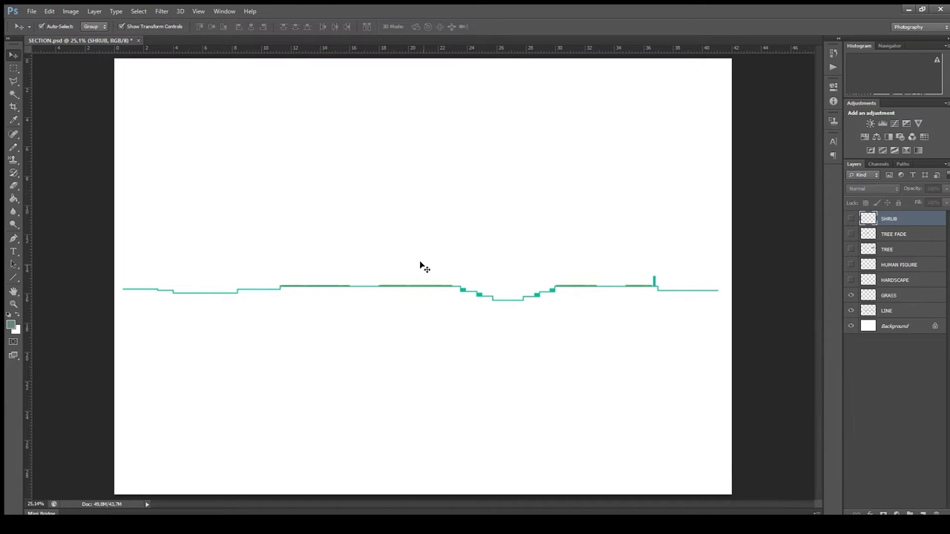
{"action": "left_click", "coordinate": [14, 305]}
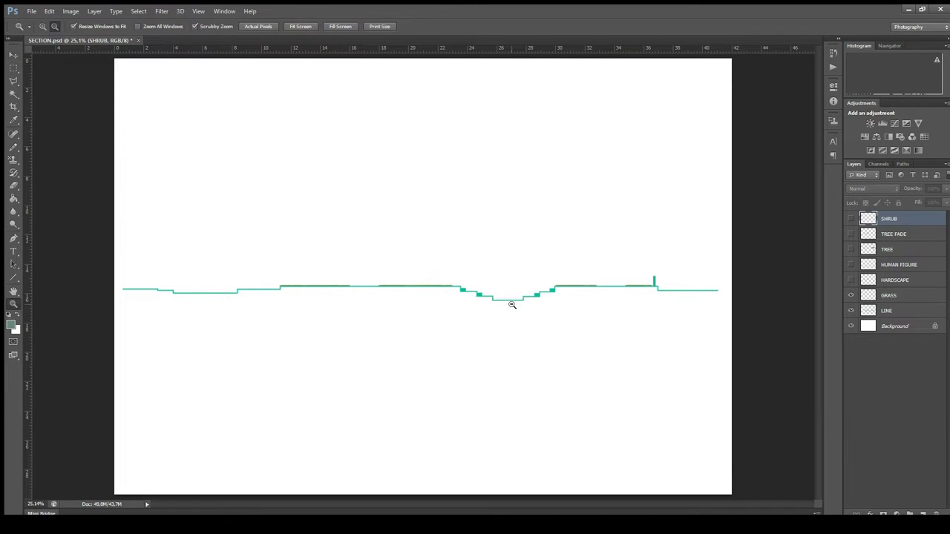
{"action": "left_click", "coordinate": [509, 303]}
{"action": "left_click", "coordinate": [14, 277]}
Step: Fill the dip with a cyan rectangle at 15% opacity, placed below the ground line
{"action": "key", "text": "shift+u"}
{"action": "key", "text": "shift+u"}
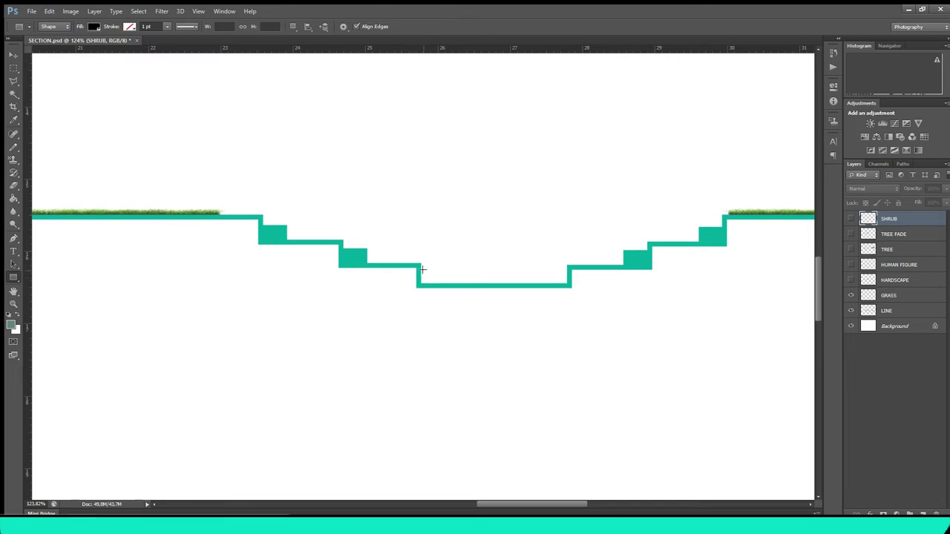
{"action": "left_click_drag", "start_coordinate": [421, 265], "coordinate": [568, 286]}
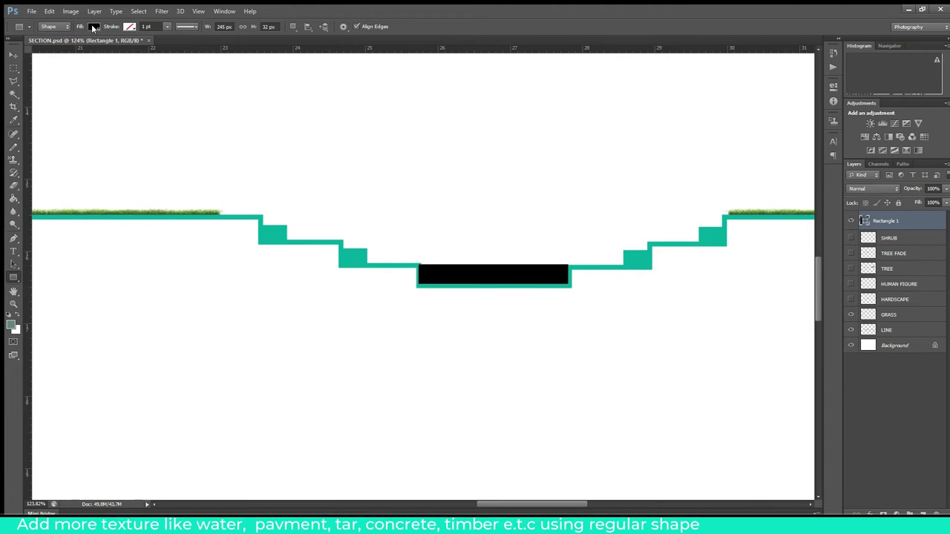
{"action": "left_click", "coordinate": [929, 187]}
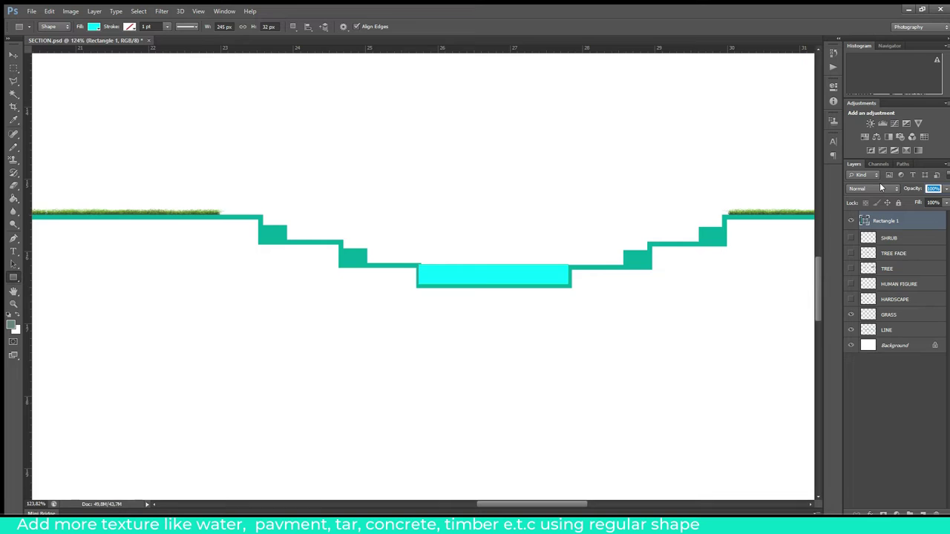
{"action": "type", "text": "15"}
{"action": "left_click_drag", "start_coordinate": [919, 220], "coordinate": [914, 337]}
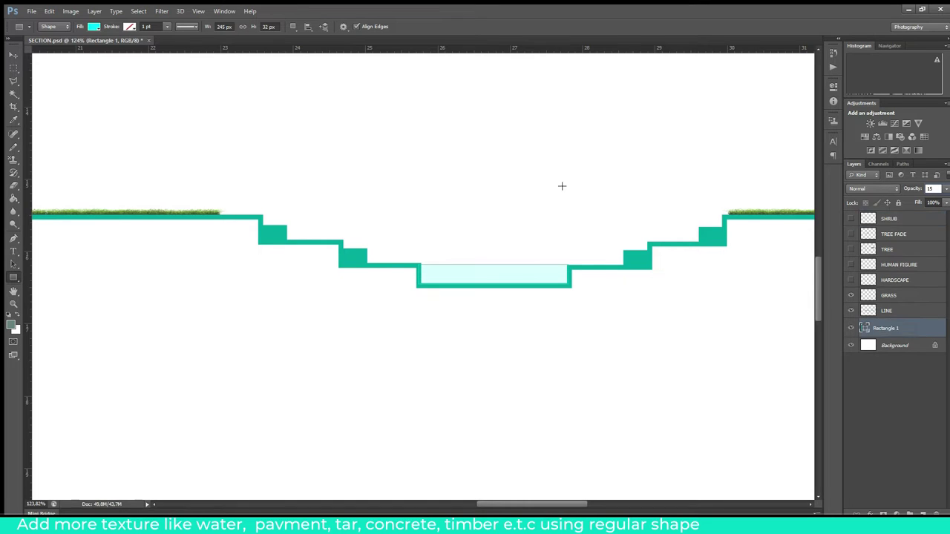
{"action": "left_click", "coordinate": [19, 55]}
{"action": "left_click_drag", "start_coordinate": [464, 271], "coordinate": [396, 252]}
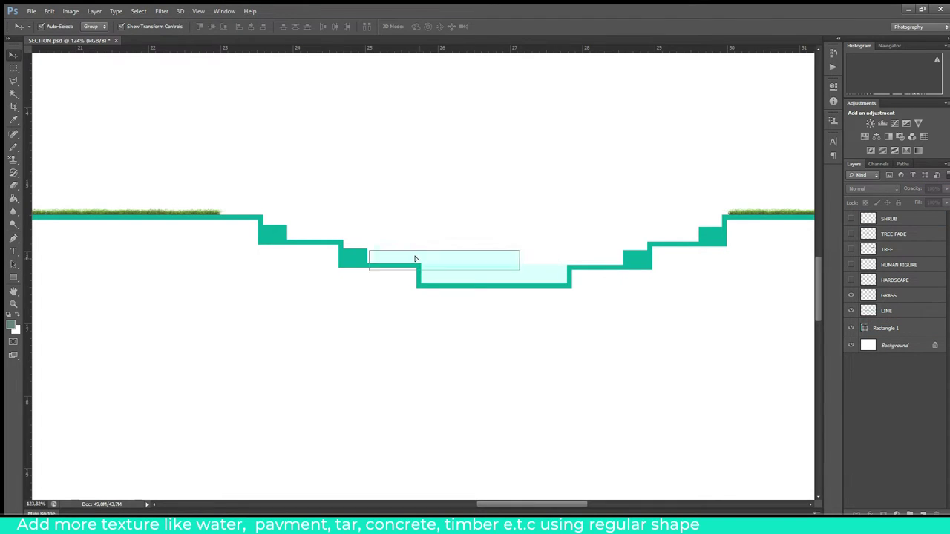
Step: Duplicate the water rectangle and stretch the copy across the upper step at 75% height
{"action": "key", "text": "ctrl+j"}
{"action": "key", "text": "ctrl+t"}
{"action": "left_click_drag", "start_coordinate": [500, 255], "coordinate": [648, 255]}
{"action": "left_click_drag", "start_coordinate": [494, 245], "coordinate": [494, 250]}
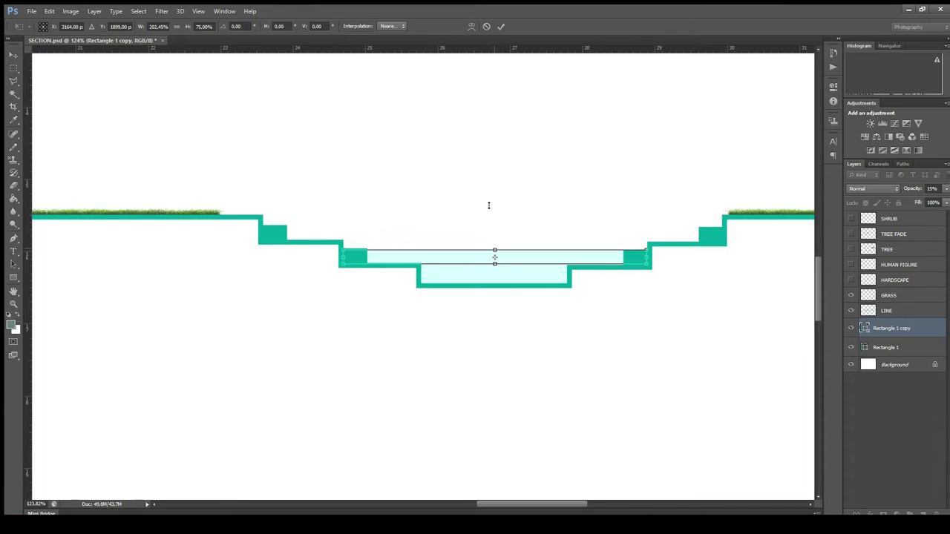
{"action": "left_click", "coordinate": [499, 26]}
{"action": "key", "text": "z"}
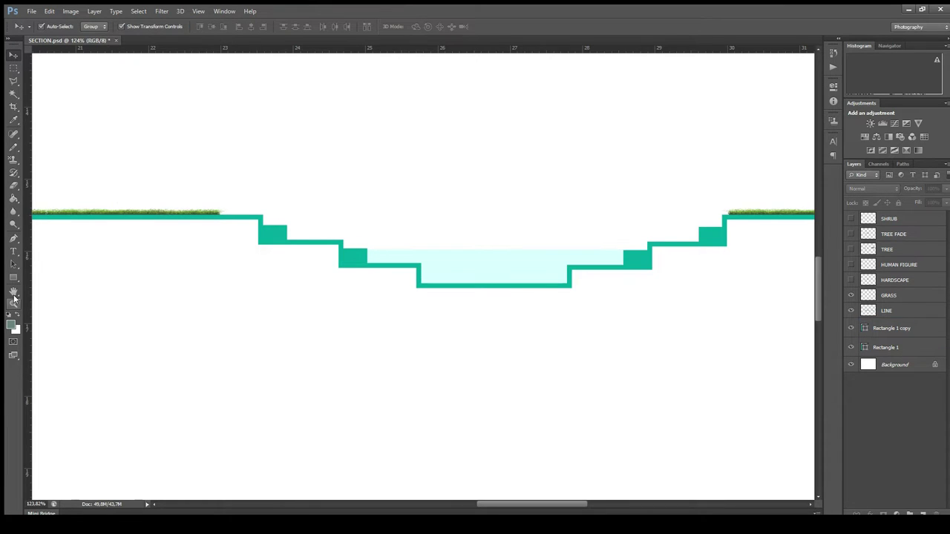
{"action": "left_click", "coordinate": [290, 24]}
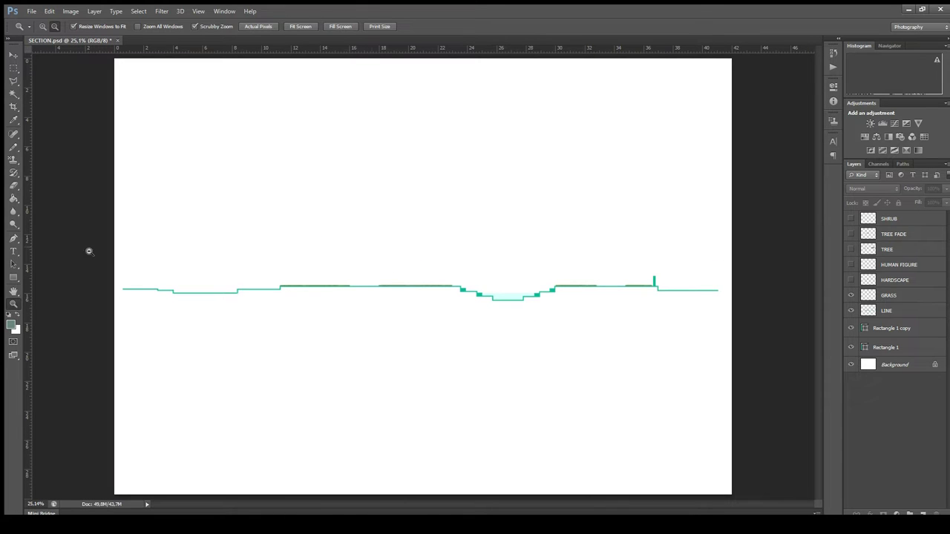
{"action": "mouse_move", "coordinate": [382, 286]}
{"action": "left_mouse_down"}
{"action": "mouse_move", "coordinate": [379, 273]}
{"action": "mouse_move", "coordinate": [426, 229]}
{"action": "left_mouse_up"}
{"action": "key", "text": "u"}
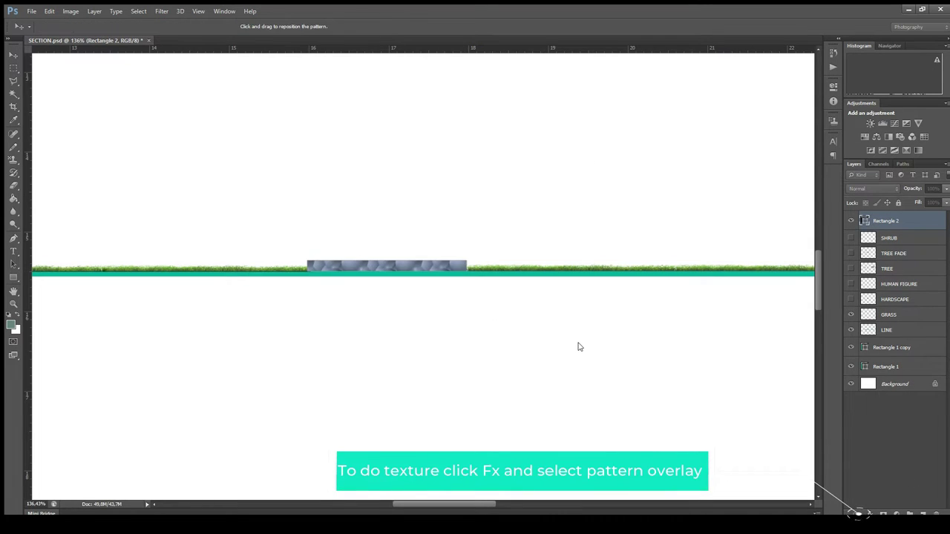
Step: Commit the brick-patterned paving strip and nudge it slightly right
{"action": "key", "text": "ctrl+t"}
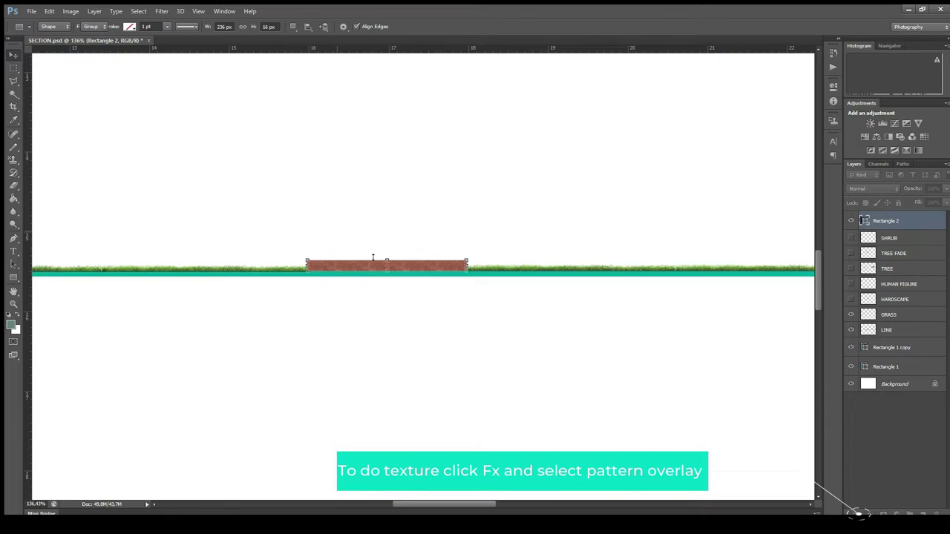
{"action": "left_click", "coordinate": [500, 26]}
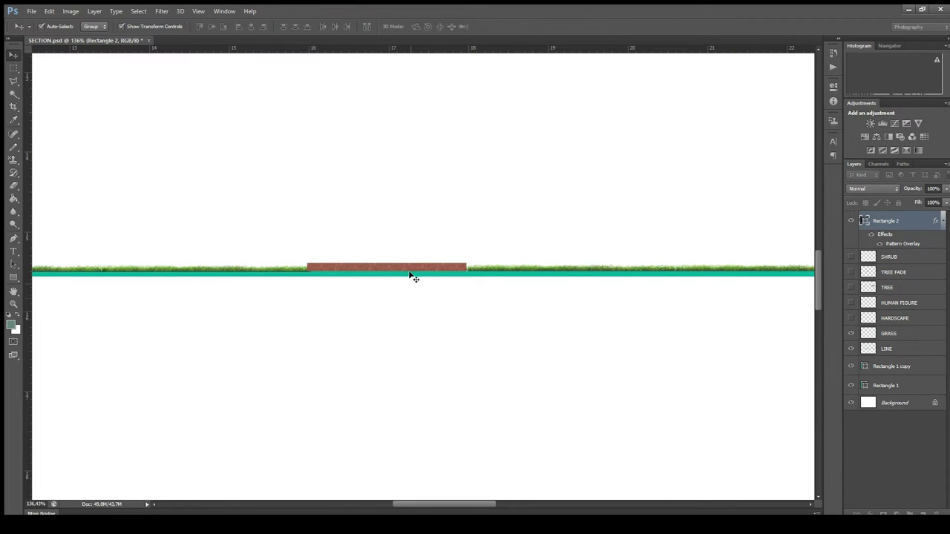
{"action": "left_click_drag", "start_coordinate": [411, 274], "coordinate": [415, 269]}
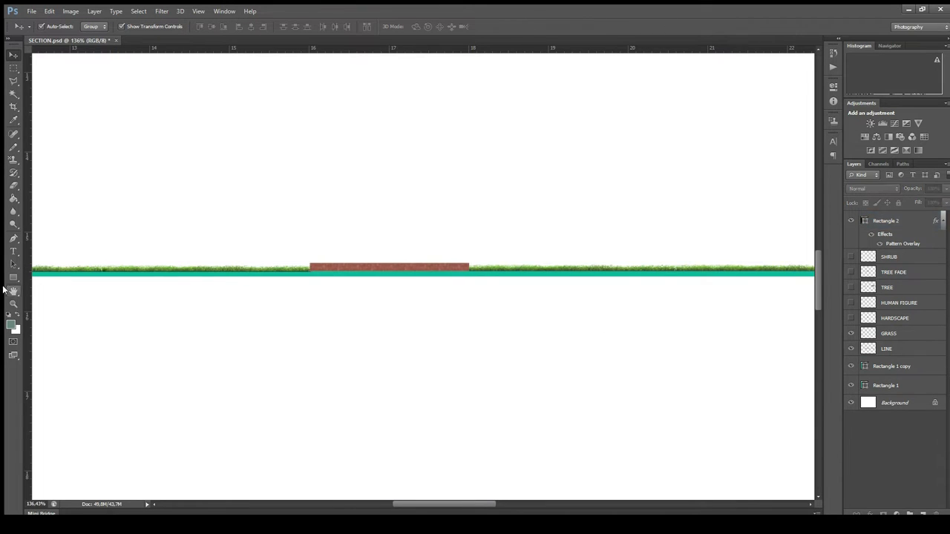
{"action": "key", "text": "z"}
{"action": "left_click", "coordinate": [301, 28]}
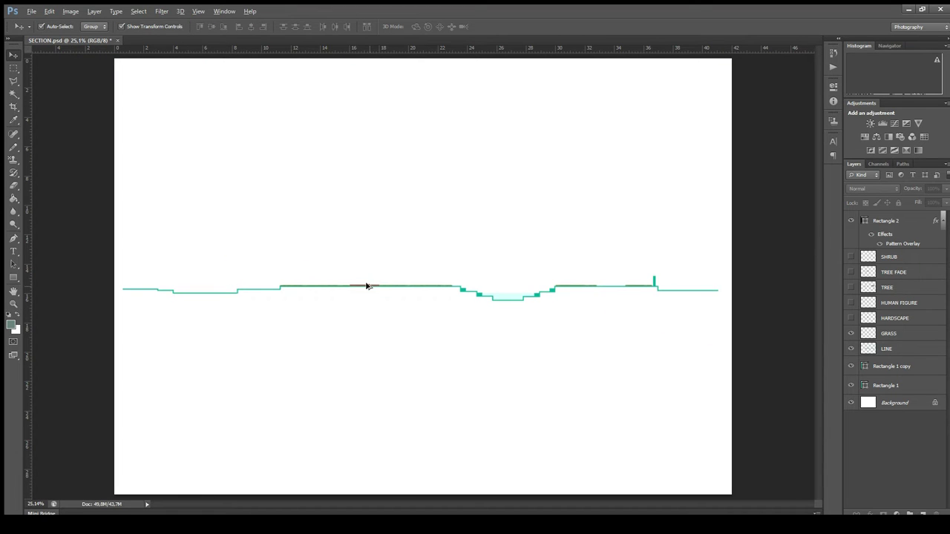
Step: Duplicate the brick strip to make a second paving strip
{"action": "key", "text": "ctrl+j"}
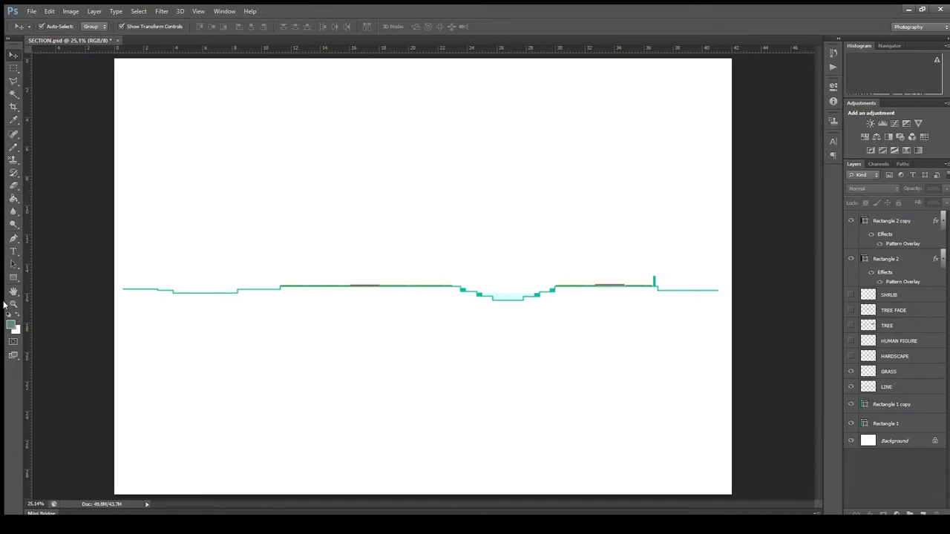
{"action": "key", "text": "z"}
{"action": "left_click", "coordinate": [626, 287]}
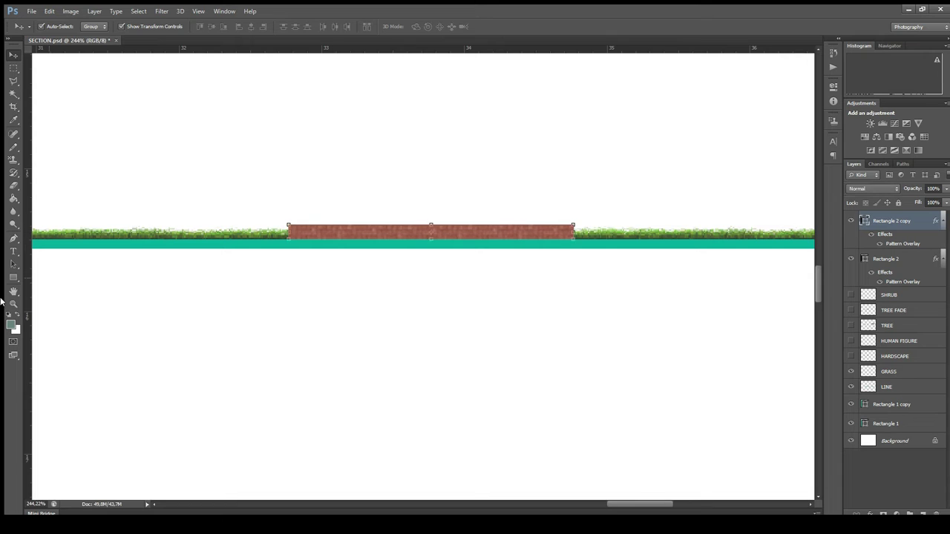
{"action": "key", "text": "z"}
{"action": "left_click", "coordinate": [300, 26]}
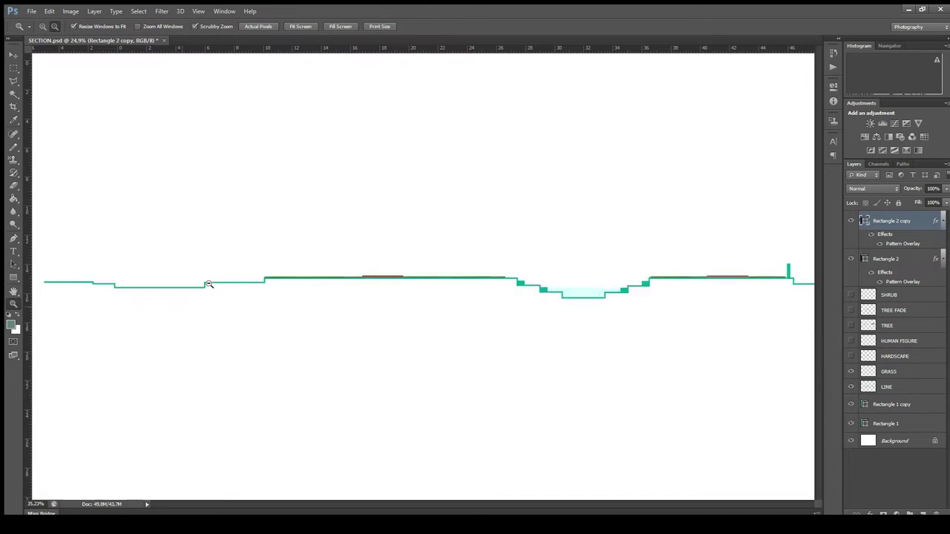
{"action": "left_click_drag", "start_coordinate": [190, 310], "coordinate": [237, 267]}
Step: Draw a rectangle under the low left step with a stone pattern overlay at 80%
{"action": "key", "text": "u"}
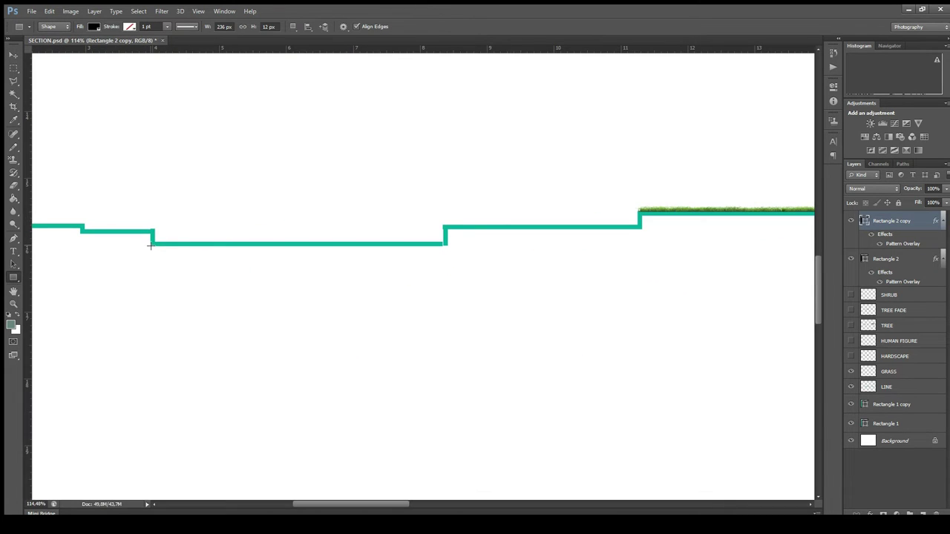
{"action": "left_click_drag", "start_coordinate": [151, 244], "coordinate": [446, 263]}
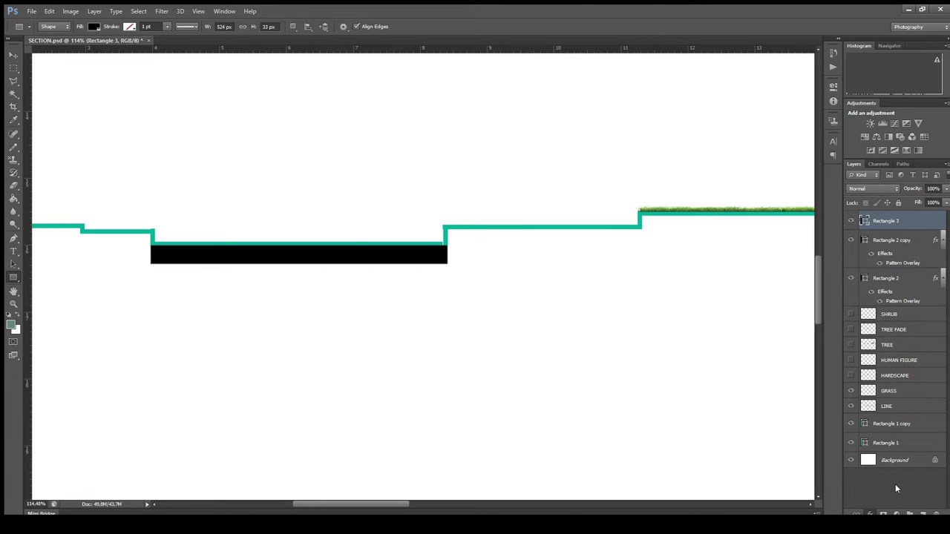
{"action": "double_click", "coordinate": [912, 221]}
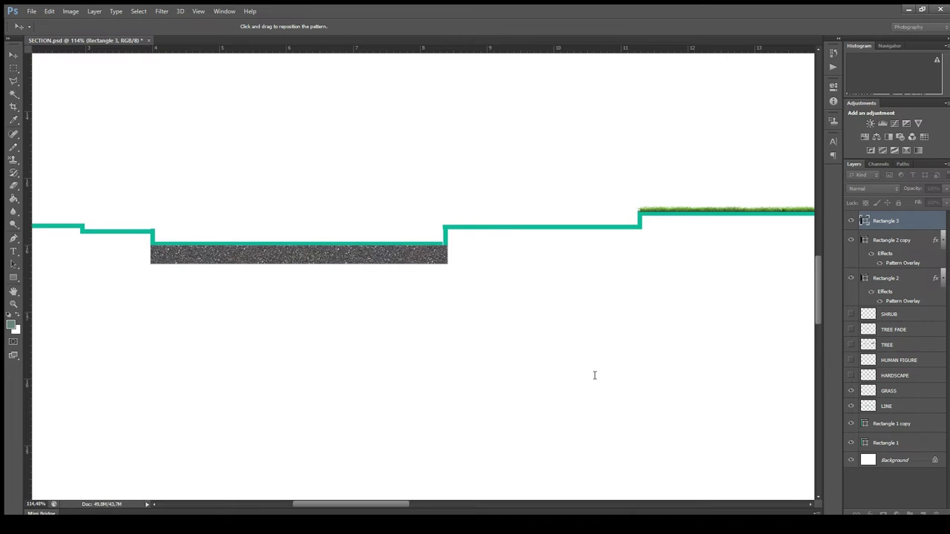
{"action": "key", "text": "Return"}
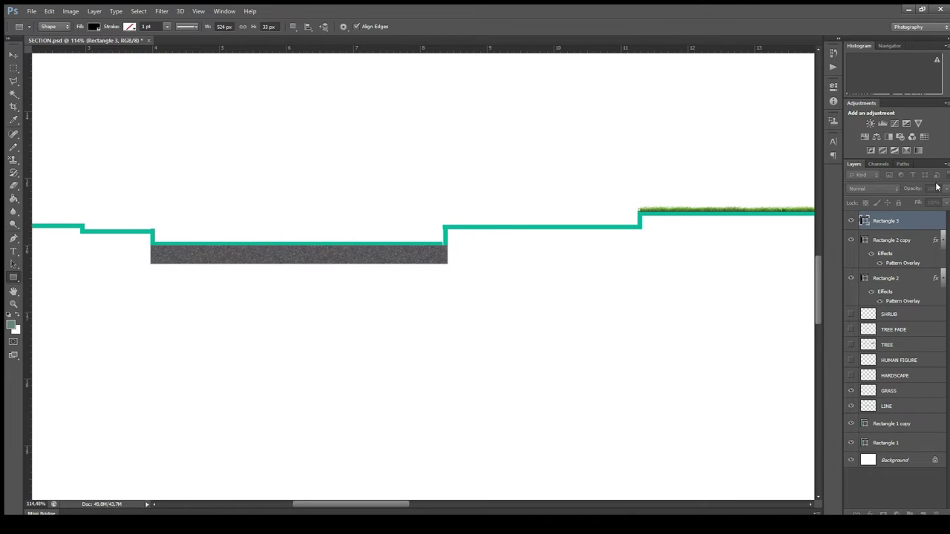
{"action": "key", "text": "8"}
{"action": "key", "text": "v"}
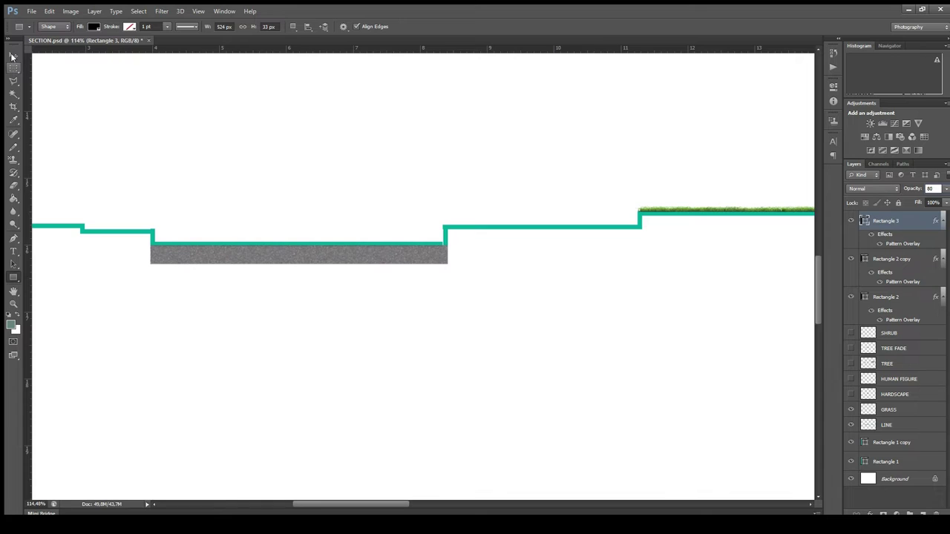
{"action": "left_click", "coordinate": [294, 240]}
{"action": "key", "text": "z"}
{"action": "left_click", "coordinate": [293, 26]}
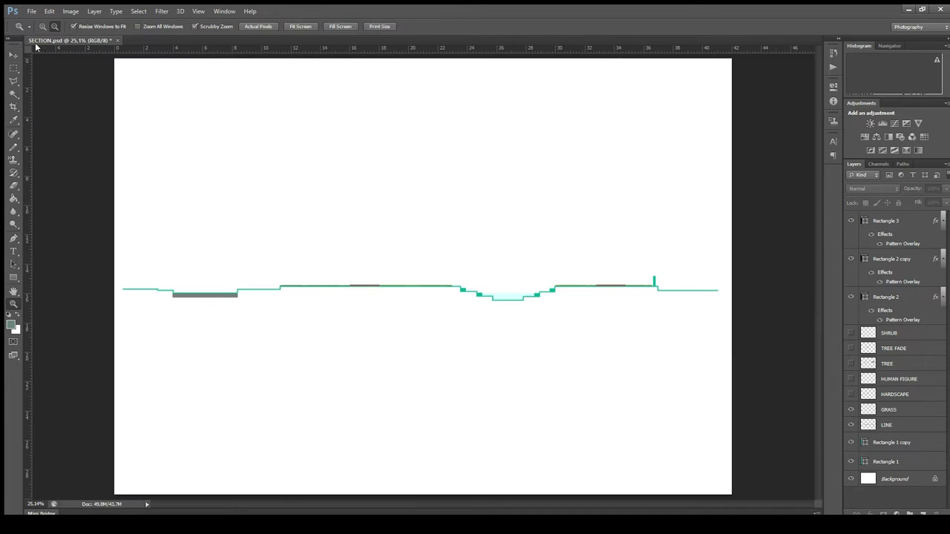
Step: Copy the paving strip to the right end and narrow it to end with the ground line
{"action": "left_click", "coordinate": [11, 55]}
{"action": "left_click_drag", "start_coordinate": [212, 295], "coordinate": [697, 291]}
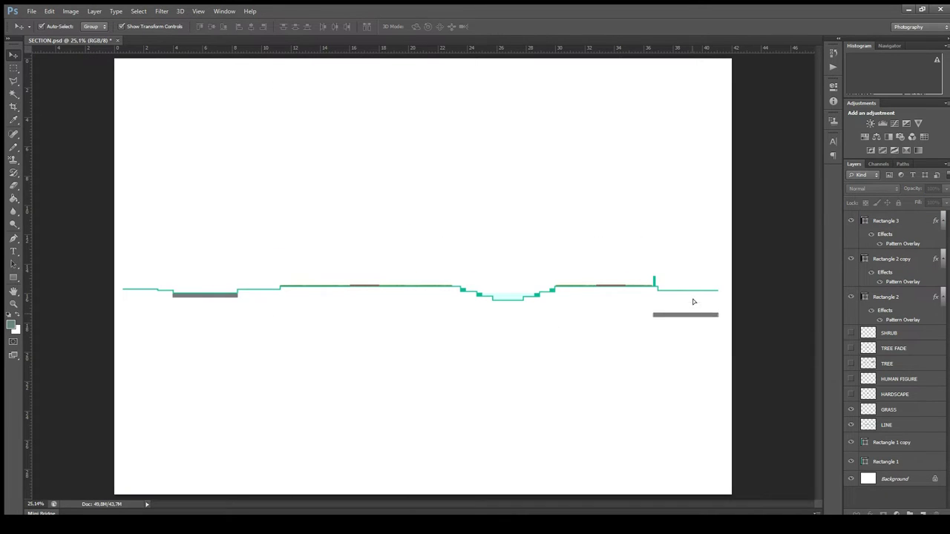
{"action": "key", "text": "z"}
{"action": "left_click", "coordinate": [703, 287]}
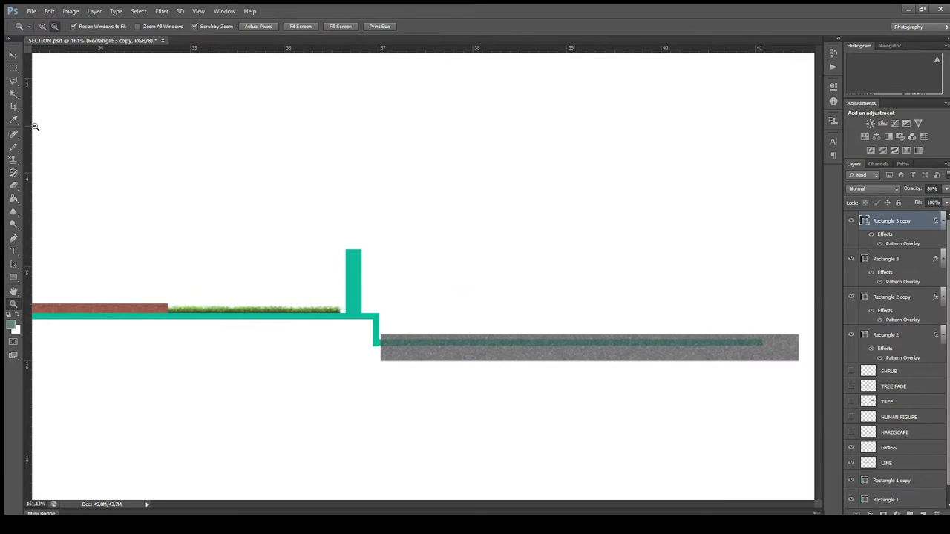
{"action": "key", "text": "v"}
{"action": "left_click_drag", "start_coordinate": [519, 348], "coordinate": [517, 361]}
{"action": "key", "text": "ctrl+t"}
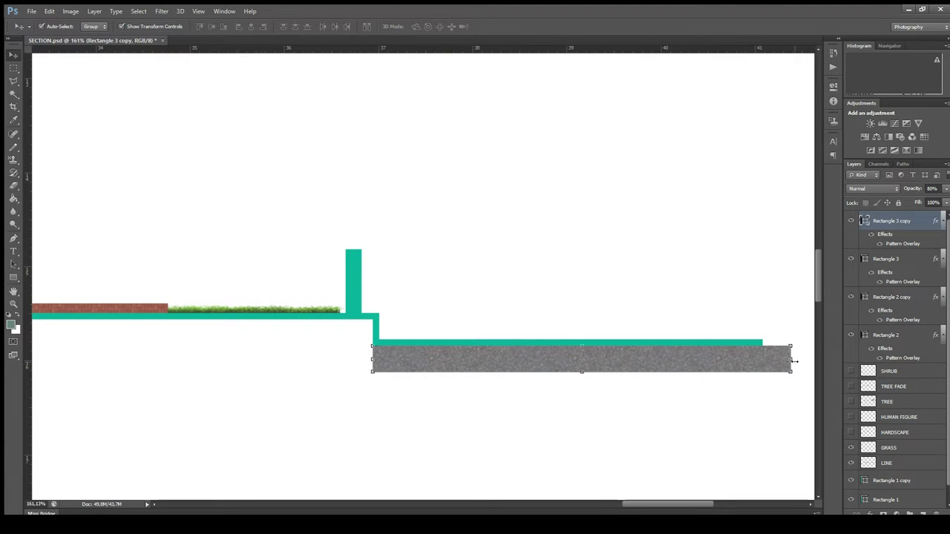
{"action": "left_click_drag", "start_coordinate": [791, 359], "coordinate": [765, 360]}
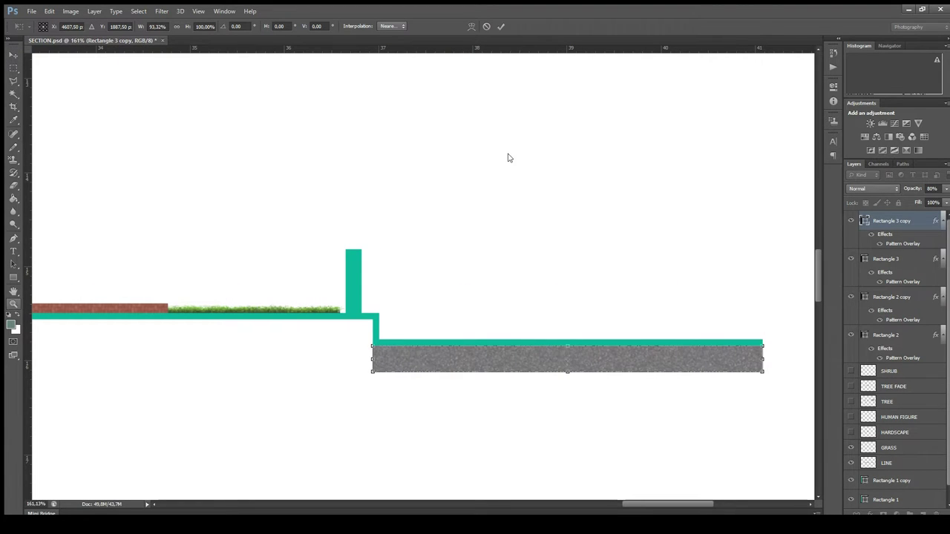
{"action": "left_click", "coordinate": [501, 25]}
{"action": "left_click", "coordinate": [300, 26]}
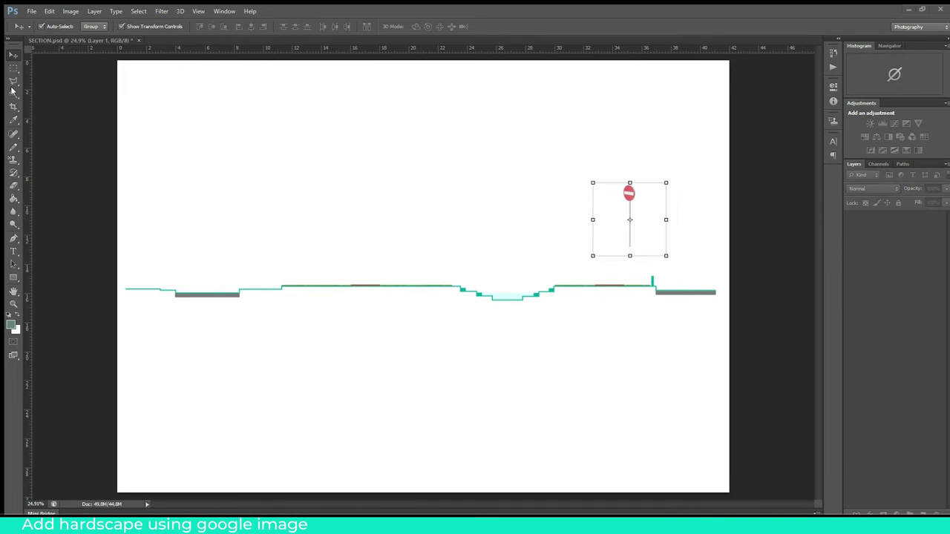
Step: Remove the white background around the stop sign using Magic Wand
{"action": "left_click", "coordinate": [12, 92]}
{"action": "left_click", "coordinate": [617, 223]}
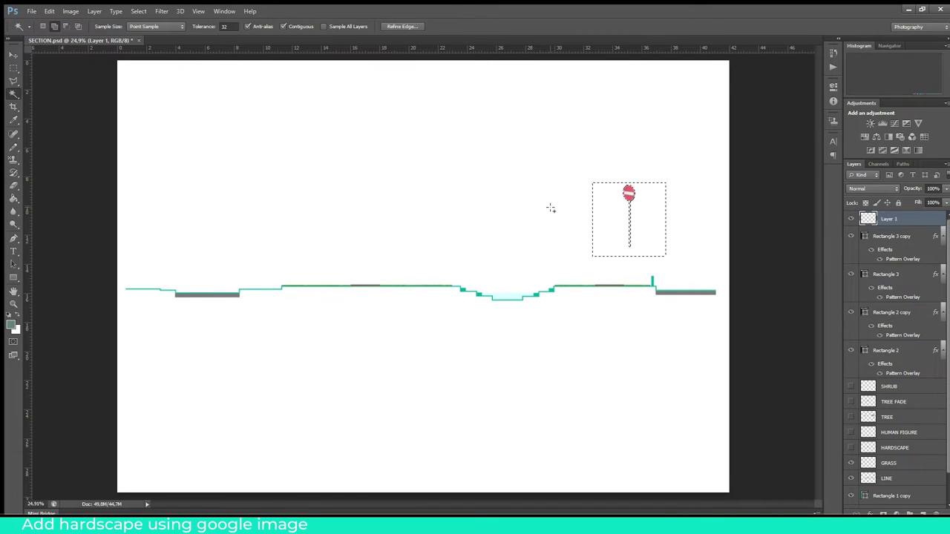
{"action": "key", "text": "ctrl+d"}
Step: Shrink the stop sign to a small size and show the HARDSCAPE layer
{"action": "left_click", "coordinate": [13, 55]}
{"action": "left_click_drag", "start_coordinate": [636, 185], "coordinate": [628, 225]}
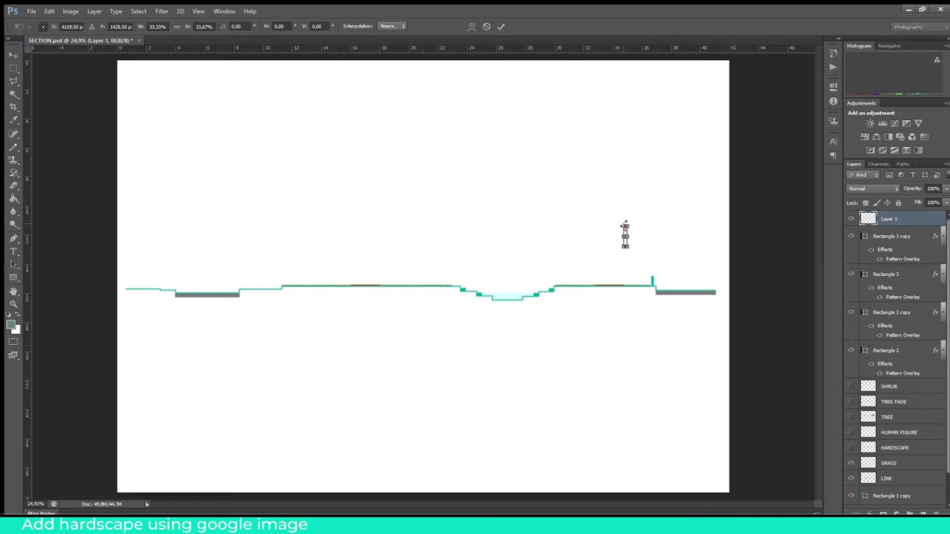
{"action": "key", "text": "Return"}
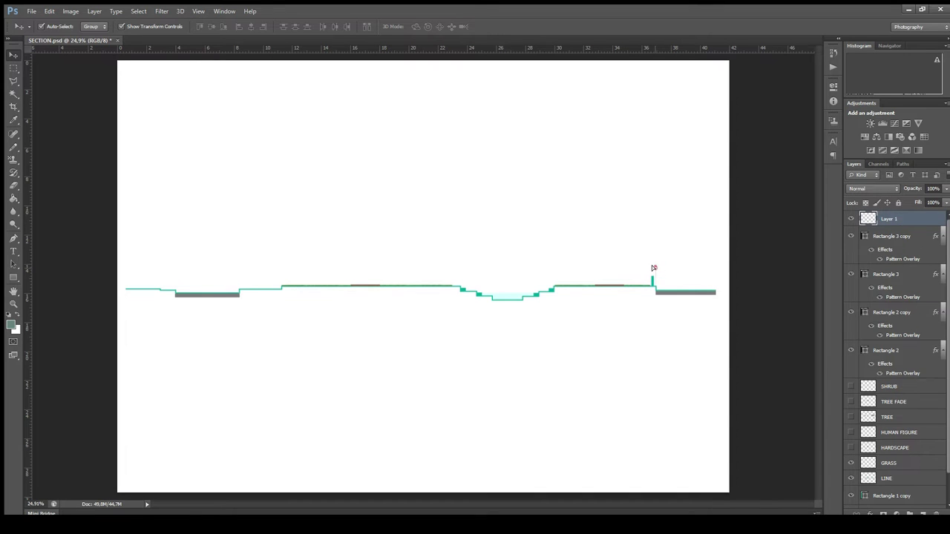
{"action": "left_click", "coordinate": [751, 236]}
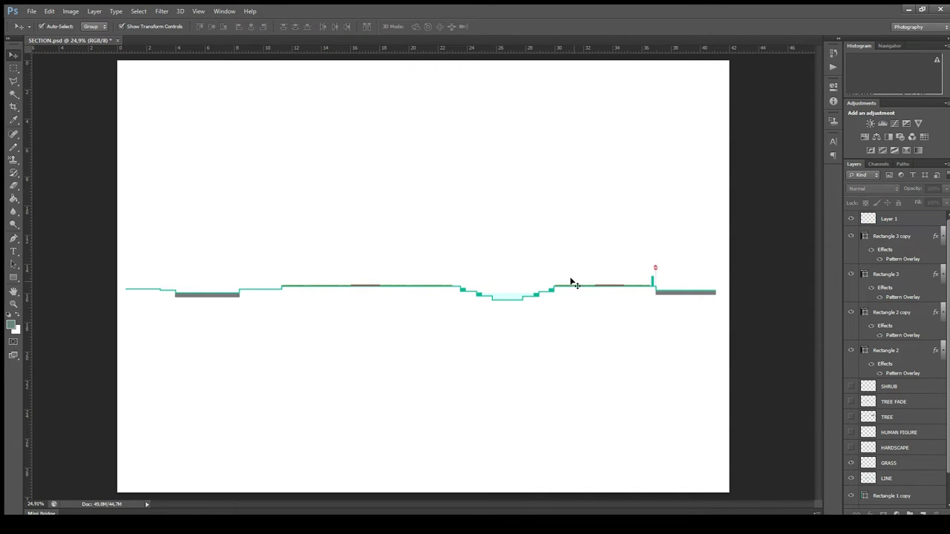
{"action": "left_click", "coordinate": [851, 447]}
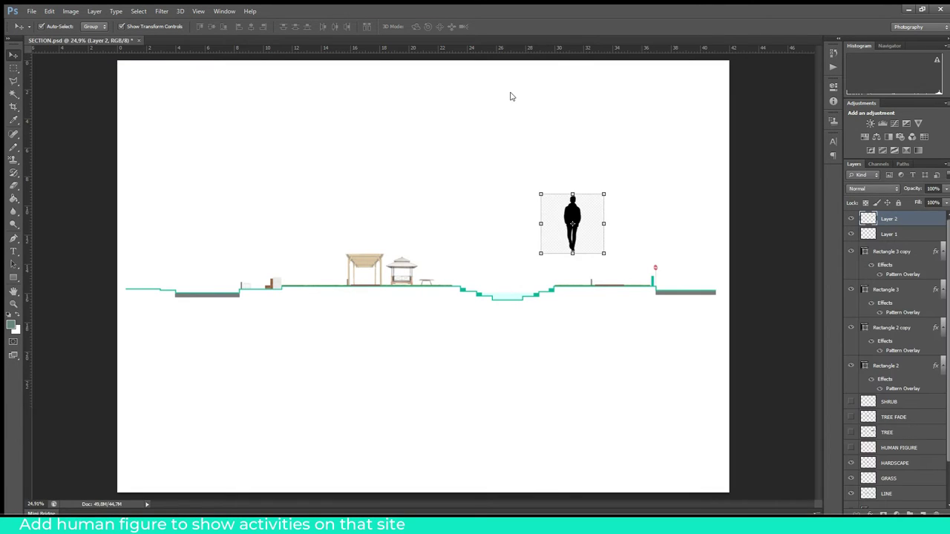
Step: Clear the walking figure's white background using Magic Wand
{"action": "left_click", "coordinate": [13, 93]}
{"action": "left_click", "coordinate": [543, 225]}
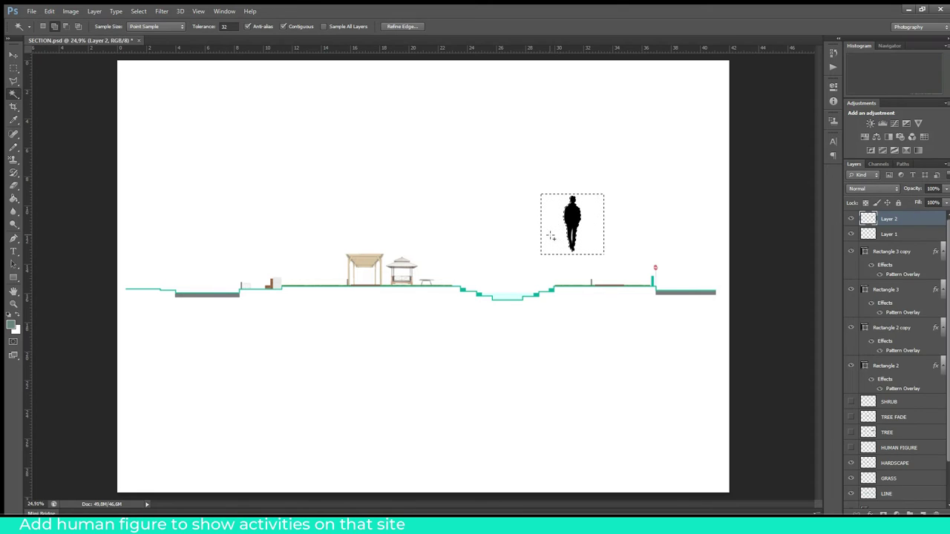
{"action": "key", "text": "Delete"}
{"action": "key", "text": "ctrl+d"}
{"action": "key", "text": "v"}
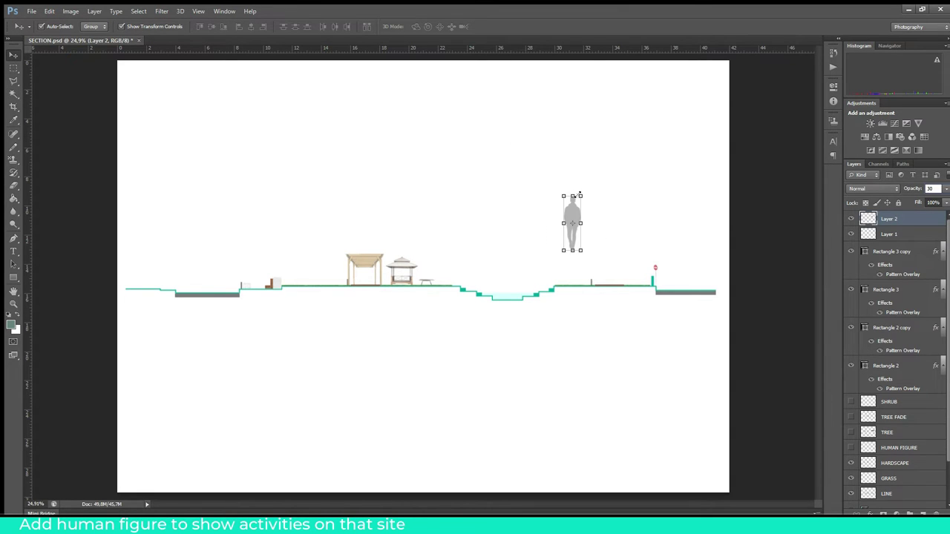
Step: Shrink the walking figure onto the left ground and show the HUMAN FIGURE layer
{"action": "key", "text": "ctrl+t"}
{"action": "mouse_move", "coordinate": [581, 196]}
{"action": "left_mouse_down"}
{"action": "mouse_move", "coordinate": [570, 232]}
{"action": "mouse_move", "coordinate": [247, 290]}
{"action": "left_mouse_up"}
{"action": "left_click", "coordinate": [501, 27]}
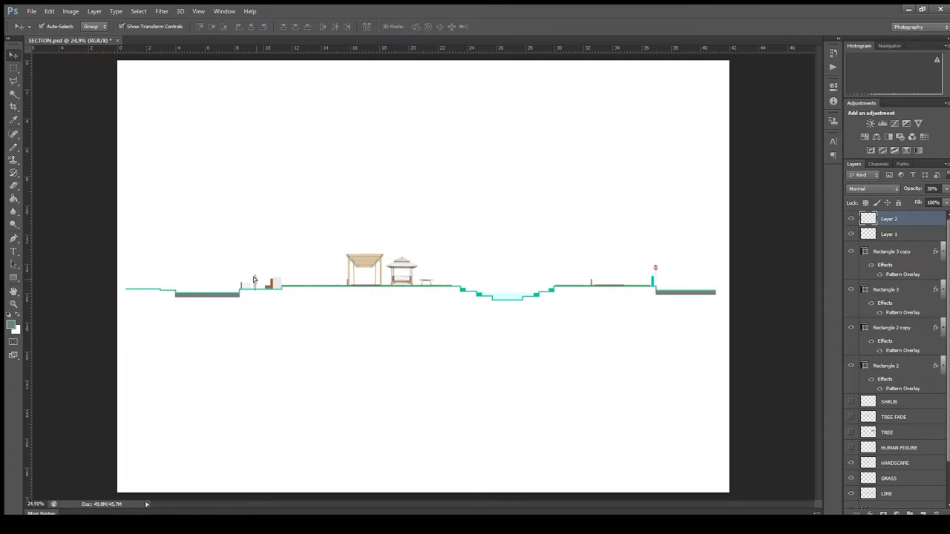
{"action": "left_click", "coordinate": [764, 218]}
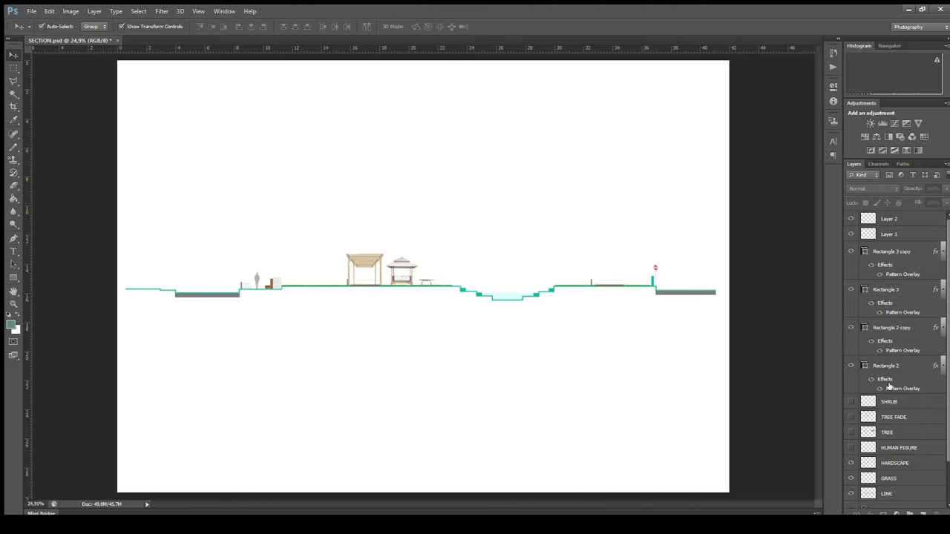
{"action": "left_click", "coordinate": [851, 448]}
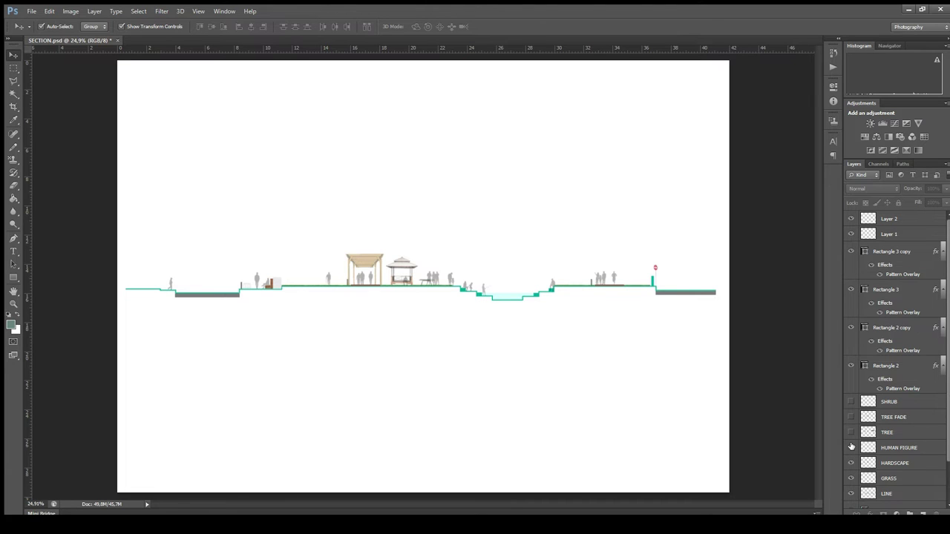
{"action": "left_click", "coordinate": [256, 281]}
{"action": "key", "text": "ctrl+t"}
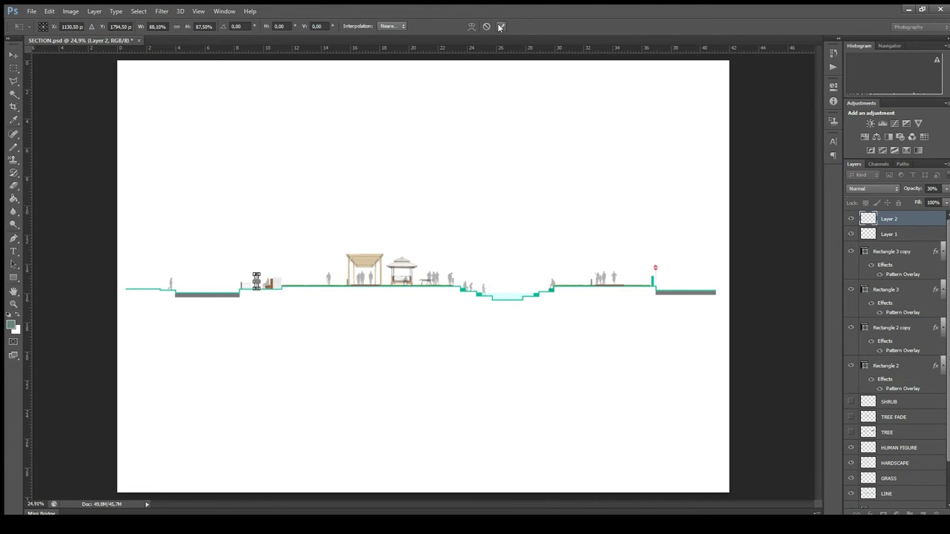
{"action": "left_click", "coordinate": [498, 28]}
{"action": "left_click", "coordinate": [614, 107]}
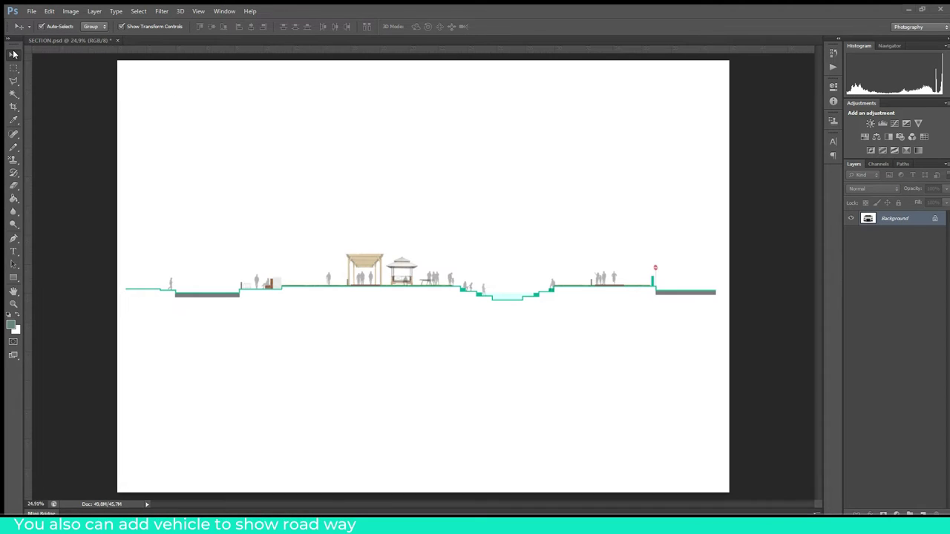
Step: Bring the car image onto the sunken road and clear its white background
{"action": "left_click_drag", "start_coordinate": [277, 189], "coordinate": [299, 249]}
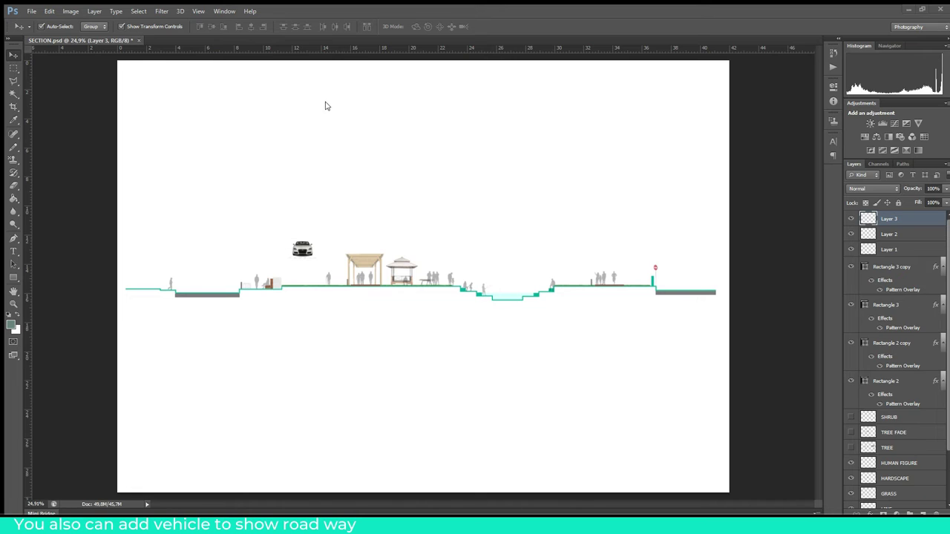
{"action": "scroll", "coordinate": [175, 284], "scroll_direction": "up", "scroll_amount": 5}
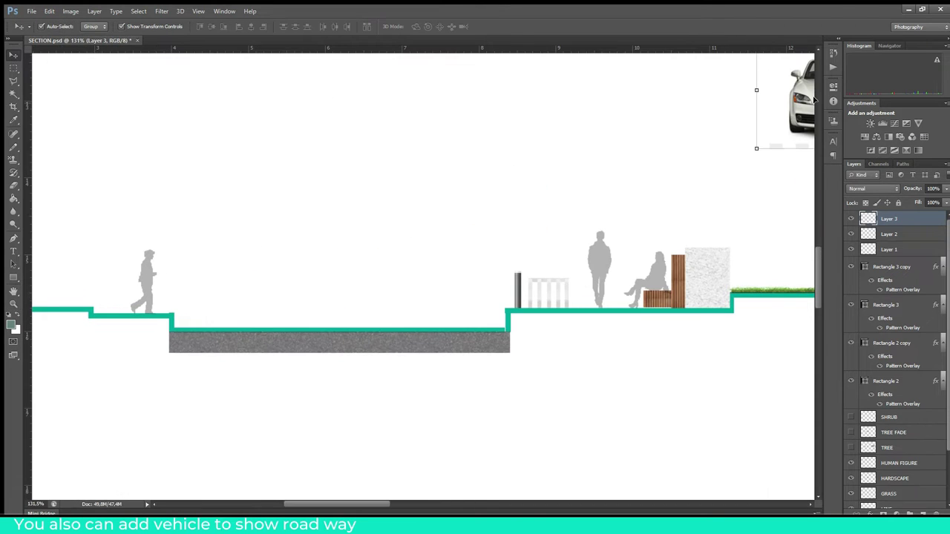
{"action": "left_click_drag", "start_coordinate": [520, 167], "coordinate": [349, 273]}
{"action": "key", "text": "w"}
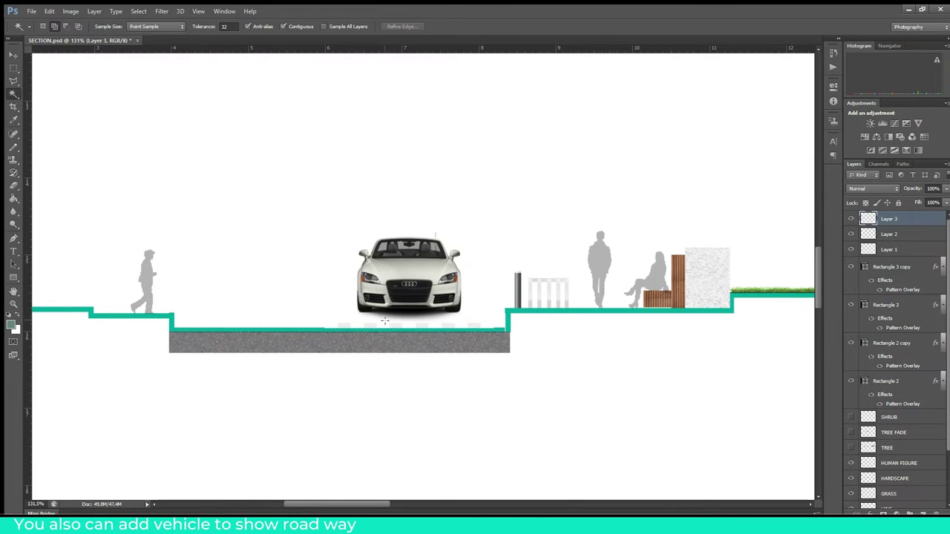
{"action": "key", "text": "Delete"}
{"action": "key", "text": "ctrl+d"}
{"action": "key", "text": "v"}
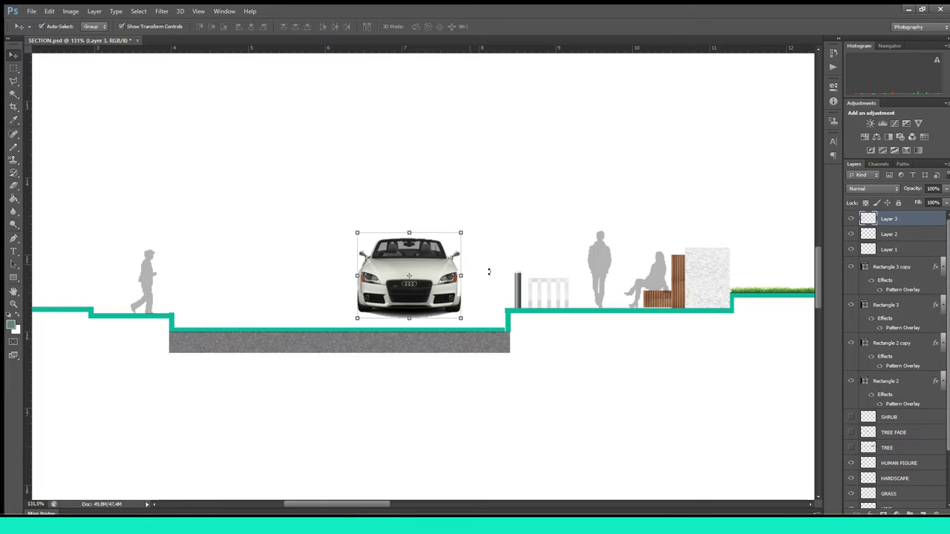
Step: Scale the car to sit on the road and set its opacity to 70%
{"action": "key", "text": "ctrl+t"}
{"action": "mouse_move", "coordinate": [461, 232]}
{"action": "left_mouse_down"}
{"action": "mouse_move", "coordinate": [413, 271]}
{"action": "mouse_move", "coordinate": [420, 303]}
{"action": "mouse_move", "coordinate": [482, 265]}
{"action": "left_mouse_up"}
{"action": "left_click_drag", "start_coordinate": [455, 312], "coordinate": [436, 308]}
{"action": "left_click", "coordinate": [501, 26]}
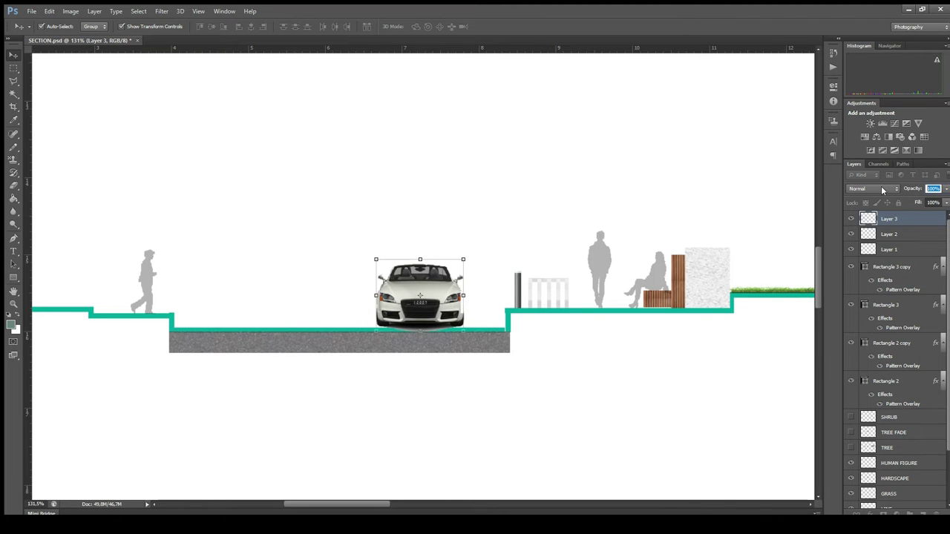
{"action": "type", "text": "70"}
{"action": "left_click", "coordinate": [670, 188]}
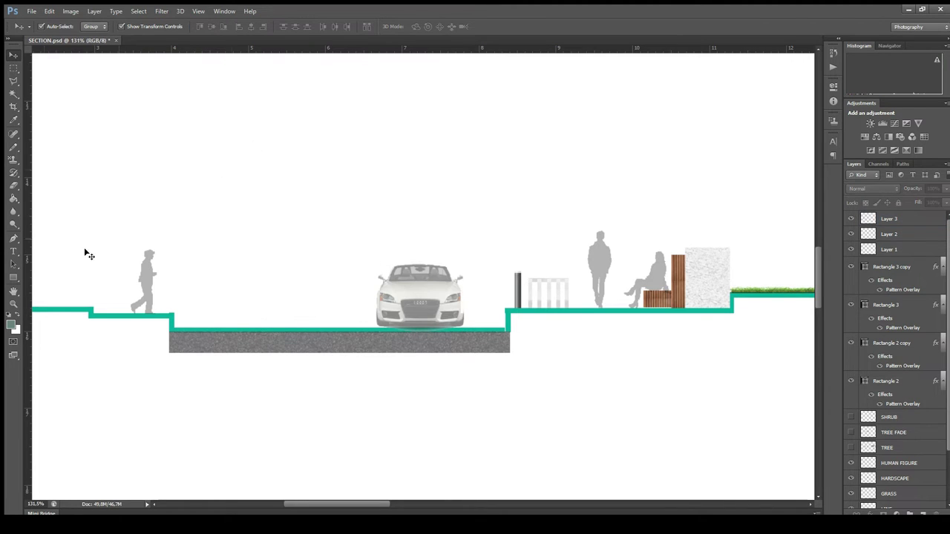
{"action": "key", "text": "z"}
{"action": "left_click", "coordinate": [300, 26]}
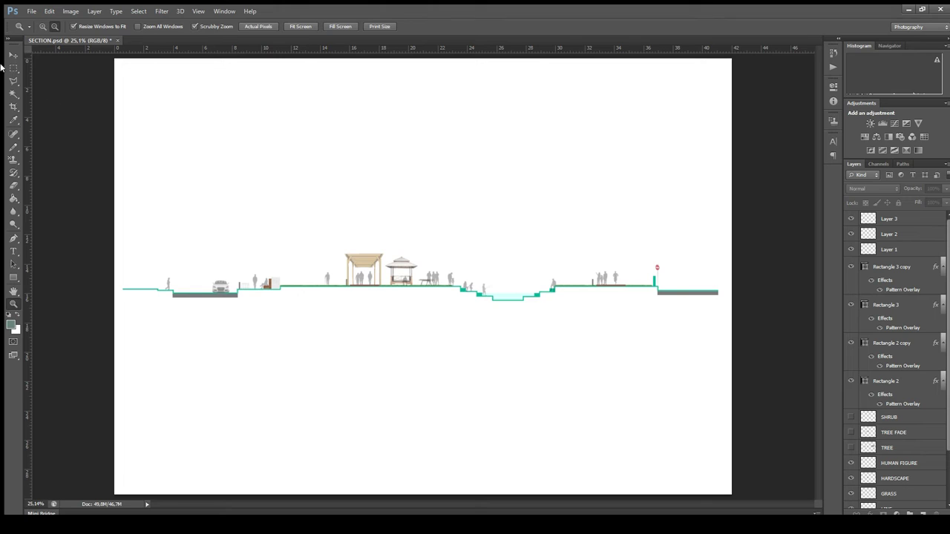
Step: Nudge the car left and move the tree onto the ground left of the pavilion
{"action": "key", "text": "v"}
{"action": "left_click_drag", "start_coordinate": [221, 286], "coordinate": [214, 286]}
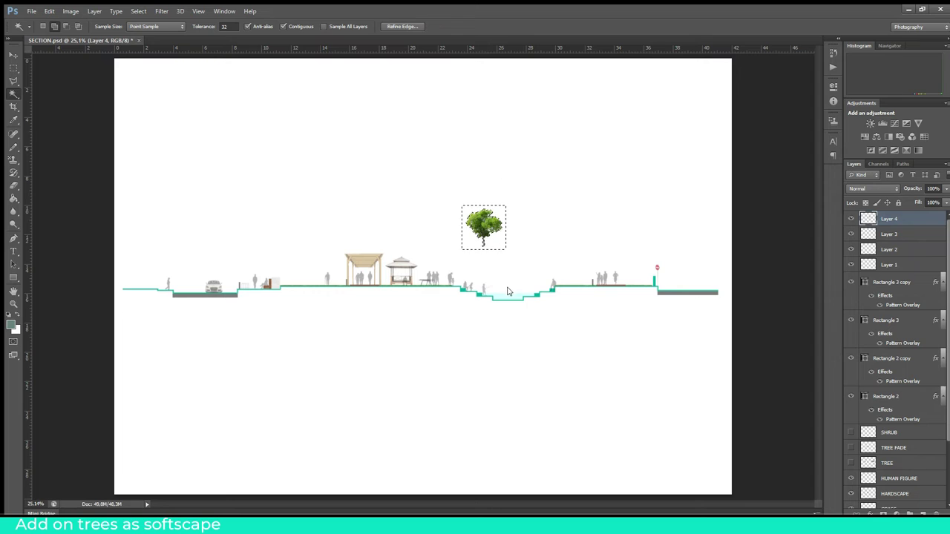
{"action": "key", "text": "ctrl+d"}
{"action": "left_click", "coordinate": [13, 57]}
{"action": "mouse_move", "coordinate": [494, 212]}
{"action": "left_mouse_down"}
{"action": "mouse_move", "coordinate": [307, 254]}
{"action": "mouse_move", "coordinate": [264, 245]}
{"action": "left_mouse_up"}
{"action": "key", "text": "ctrl+t"}
{"action": "left_click", "coordinate": [501, 26]}
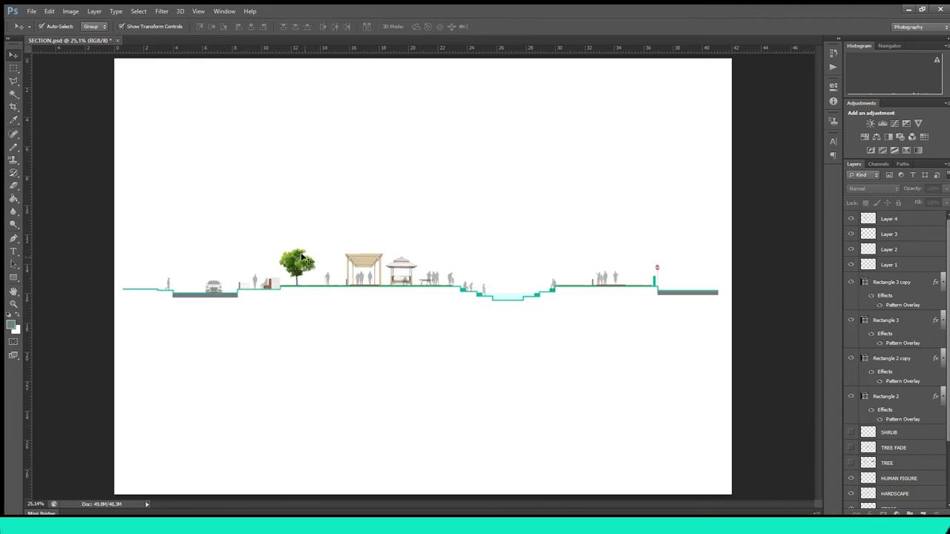
Step: Show the TREE layer, enlarge the new tree, and offset a duplicate to the right
{"action": "left_click", "coordinate": [849, 463]}
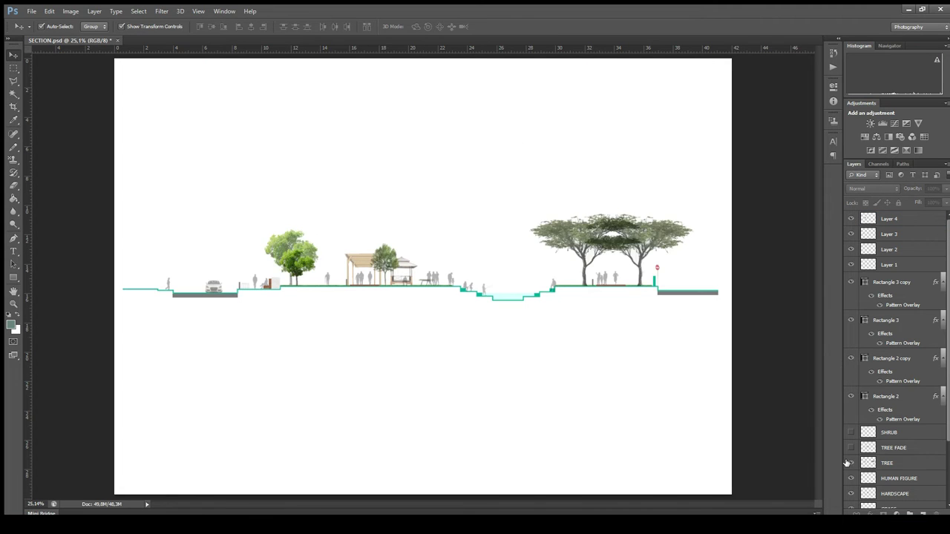
{"action": "left_click", "coordinate": [310, 275]}
{"action": "key", "text": "ctrl+t"}
{"action": "left_click_drag", "start_coordinate": [326, 236], "coordinate": [339, 219]}
{"action": "left_click_drag", "start_coordinate": [314, 263], "coordinate": [302, 261]}
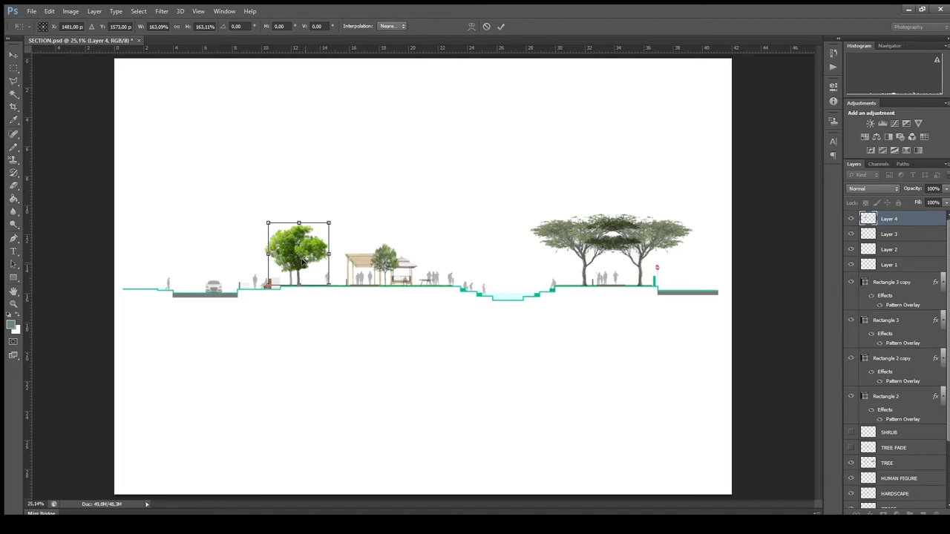
{"action": "left_click", "coordinate": [500, 26]}
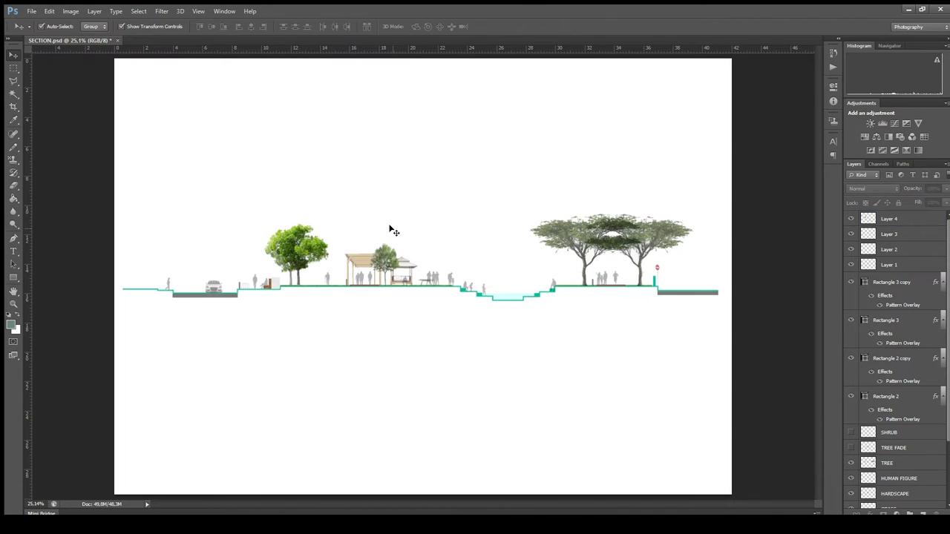
{"action": "left_click_drag", "start_coordinate": [310, 259], "coordinate": [332, 257]}
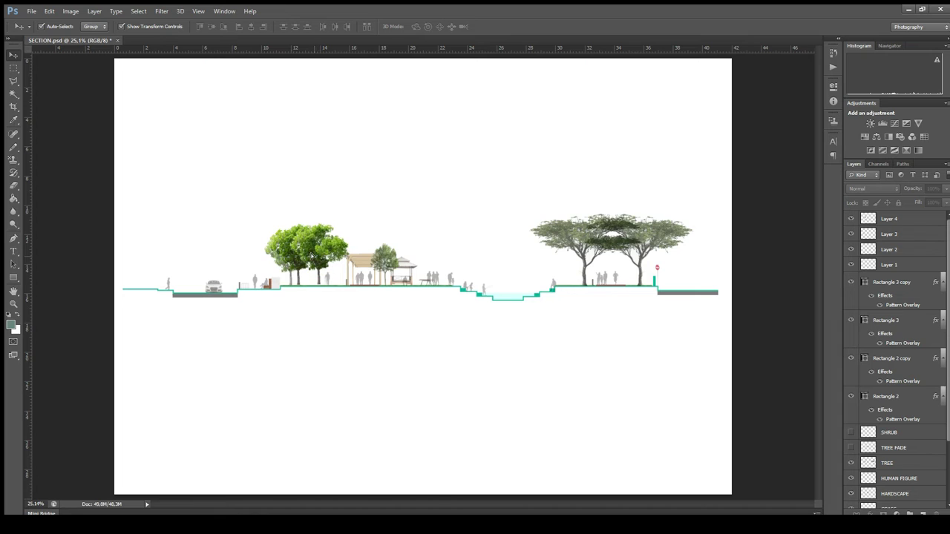
Step: Scale down the tree copy and fade it to 20% opacity as a background tree
{"action": "scroll", "coordinate": [920, 475], "scroll_direction": "down", "scroll_amount": 2}
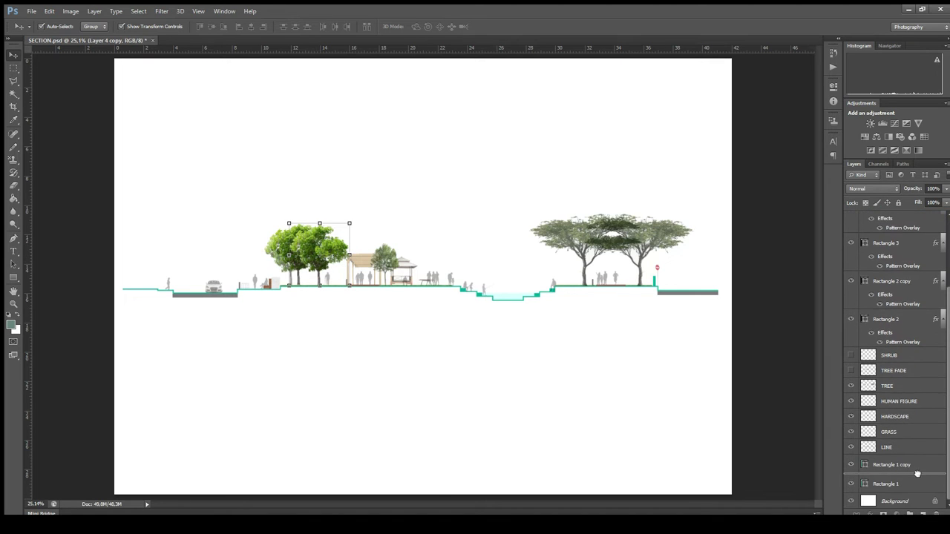
{"action": "left_click_drag", "start_coordinate": [349, 223], "coordinate": [290, 264]}
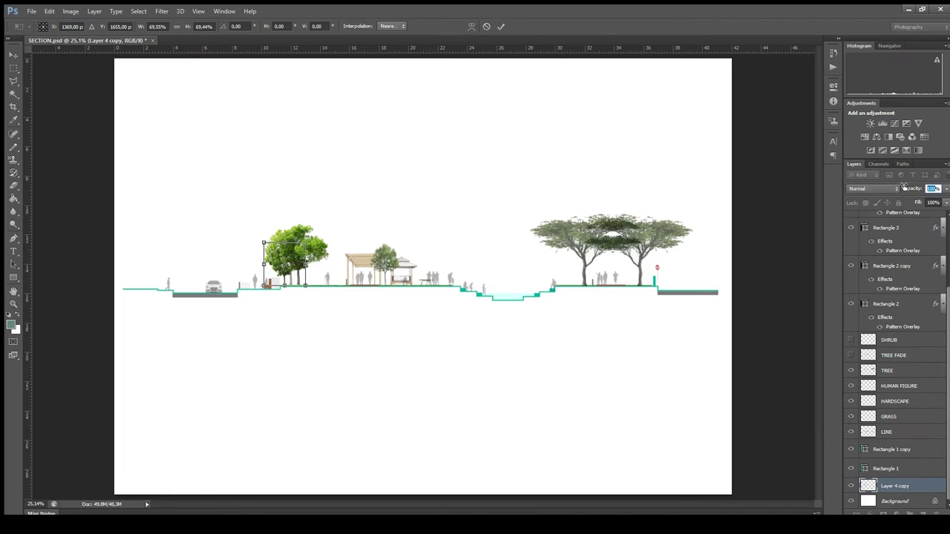
{"action": "type", "text": "20"}
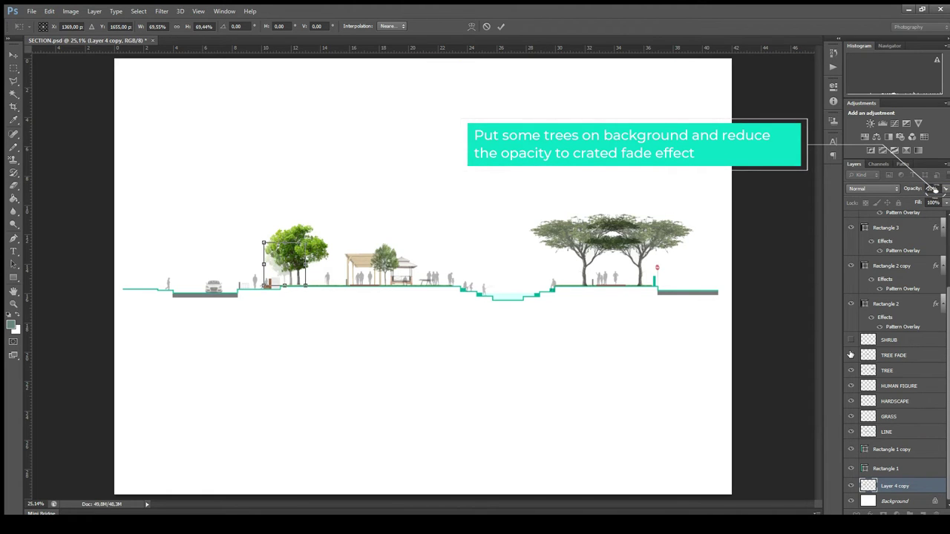
{"action": "key", "text": "Return"}
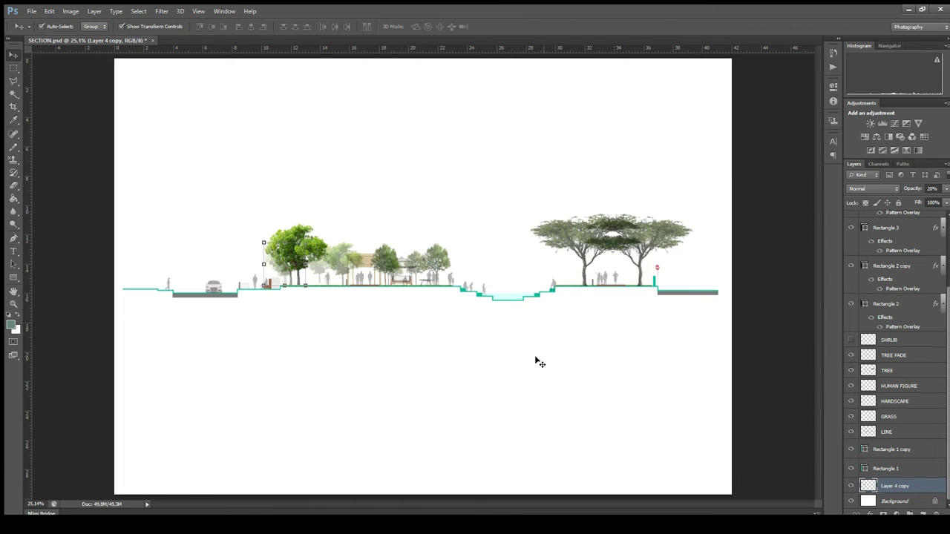
{"action": "left_click", "coordinate": [502, 306]}
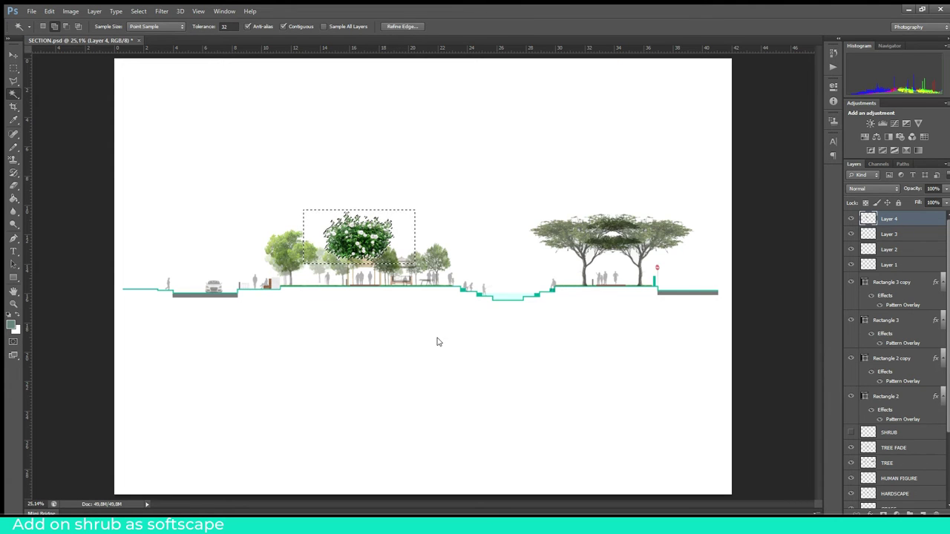
Step: Move the pasted shrub down onto the ground line and rescale it
{"action": "key", "text": "ctrl+d"}
{"action": "key", "text": "v"}
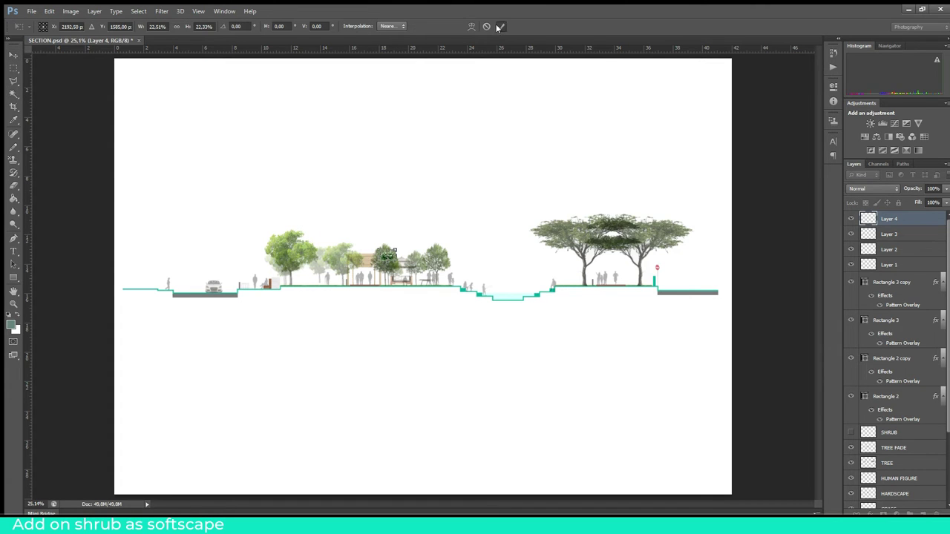
{"action": "left_click_drag", "start_coordinate": [319, 274], "coordinate": [304, 283]}
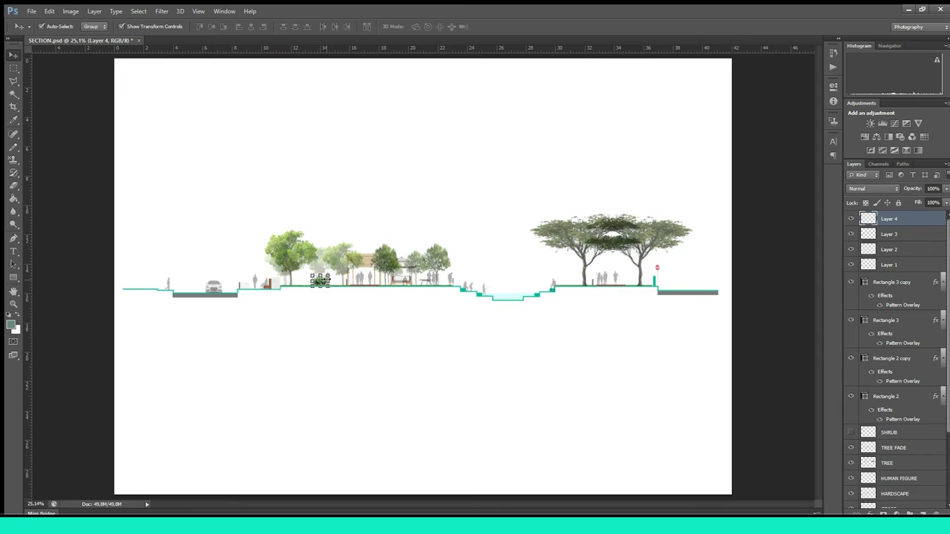
{"action": "key", "text": "ctrl+t"}
{"action": "left_click", "coordinate": [501, 26]}
{"action": "left_click", "coordinate": [802, 221]}
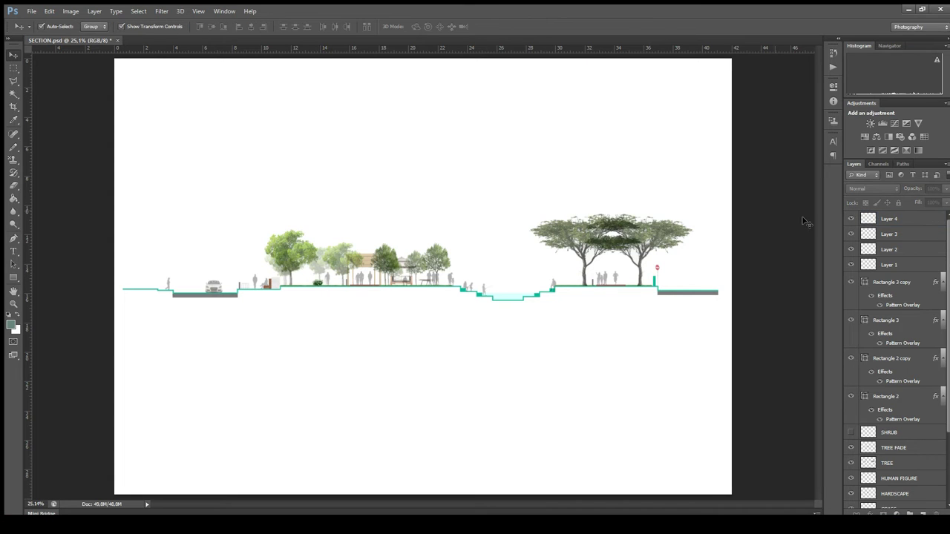
Step: Show the SHRUB layer's shrubs and remove the leftover pasted shrub layer
{"action": "left_click", "coordinate": [850, 432]}
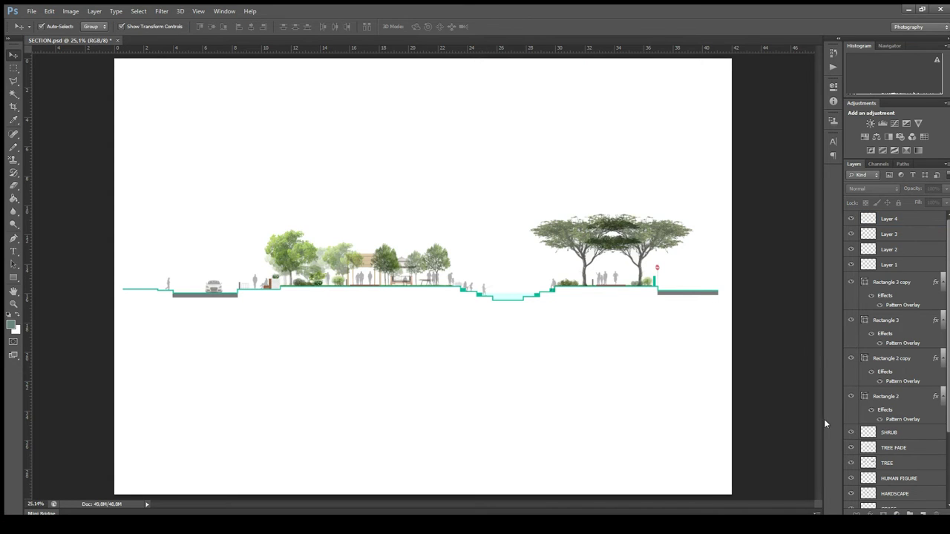
{"action": "left_click", "coordinate": [321, 285]}
{"action": "key", "text": "ctrl+e"}
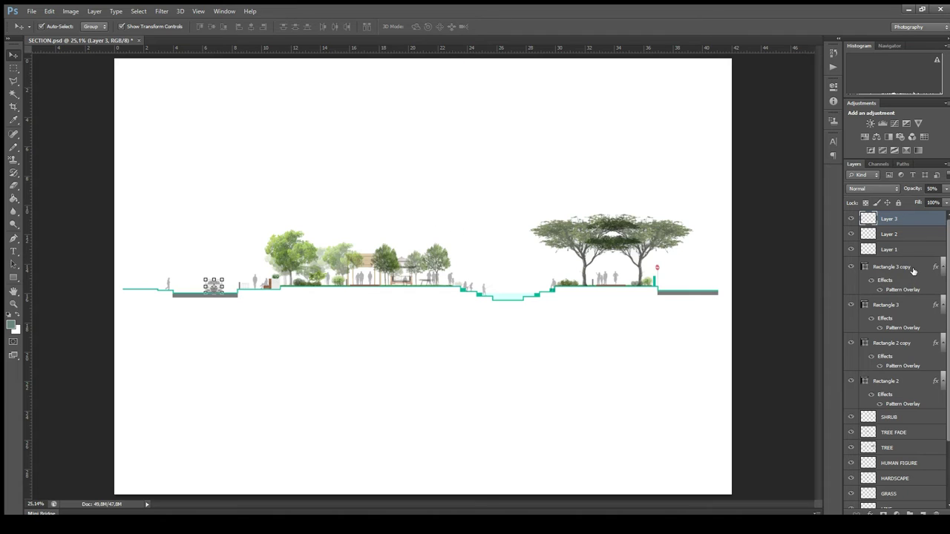
{"action": "left_click", "coordinate": [258, 147]}
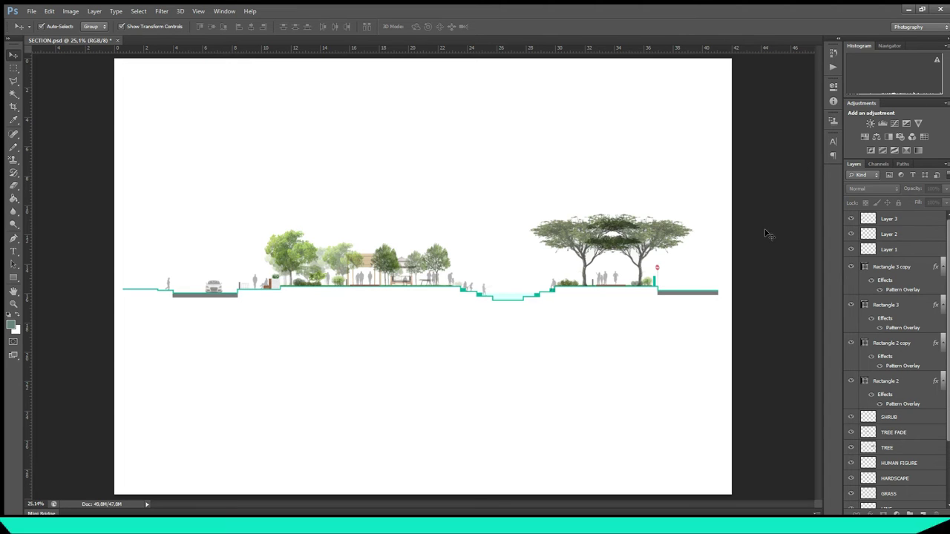
Step: Bring the forest image into SECTION.psd and stretch it behind the left trees
{"action": "key", "text": "ctrl+w"}
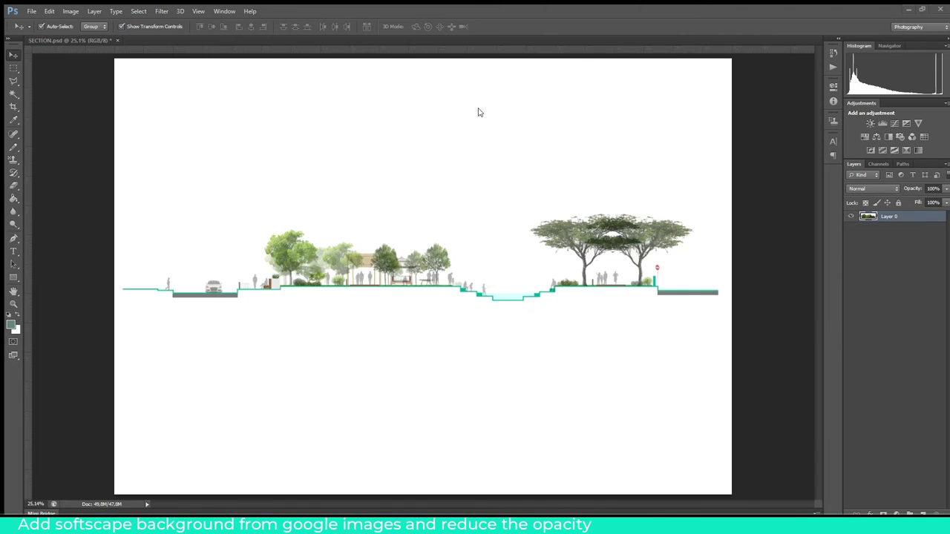
{"action": "left_click_drag", "start_coordinate": [463, 134], "coordinate": [392, 328]}
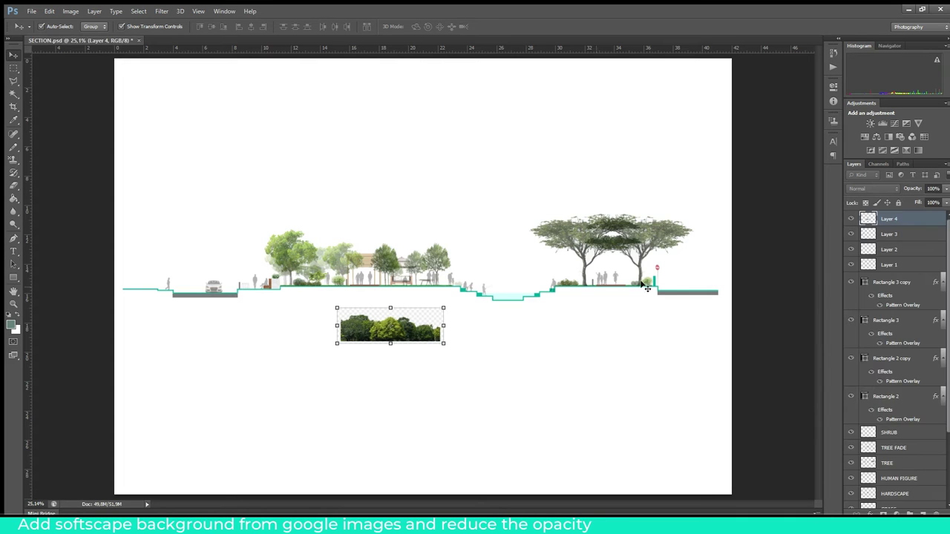
{"action": "scroll", "coordinate": [907, 441], "scroll_direction": "down", "scroll_amount": 5}
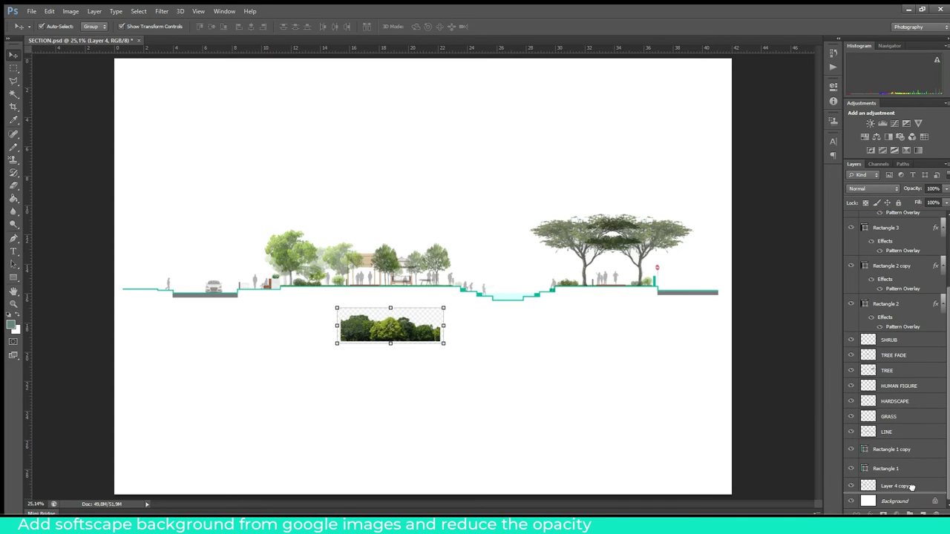
{"action": "key", "text": "w"}
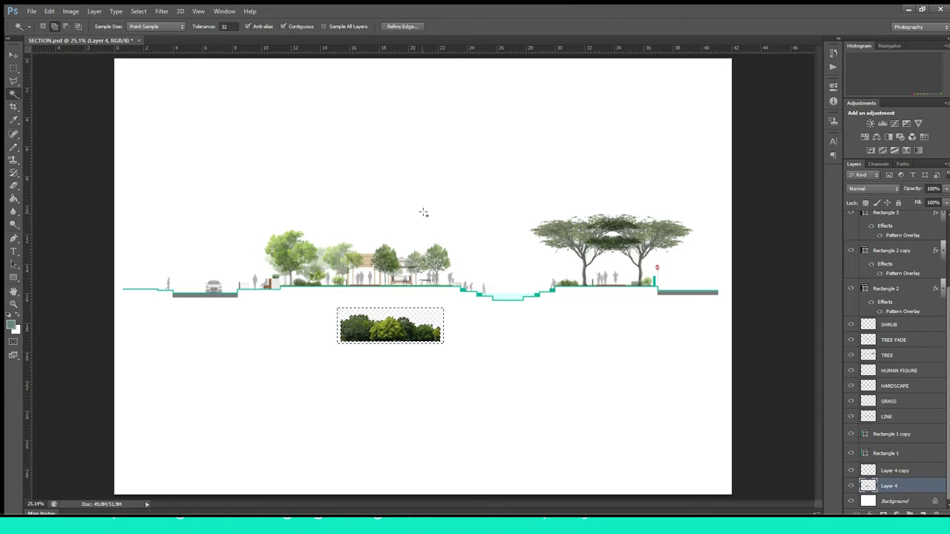
{"action": "left_click", "coordinate": [14, 56]}
{"action": "mouse_move", "coordinate": [392, 328]}
{"action": "left_mouse_down"}
{"action": "mouse_move", "coordinate": [368, 276]}
{"action": "mouse_move", "coordinate": [458, 272]}
{"action": "left_mouse_up"}
{"action": "key", "text": "ctrl+t"}
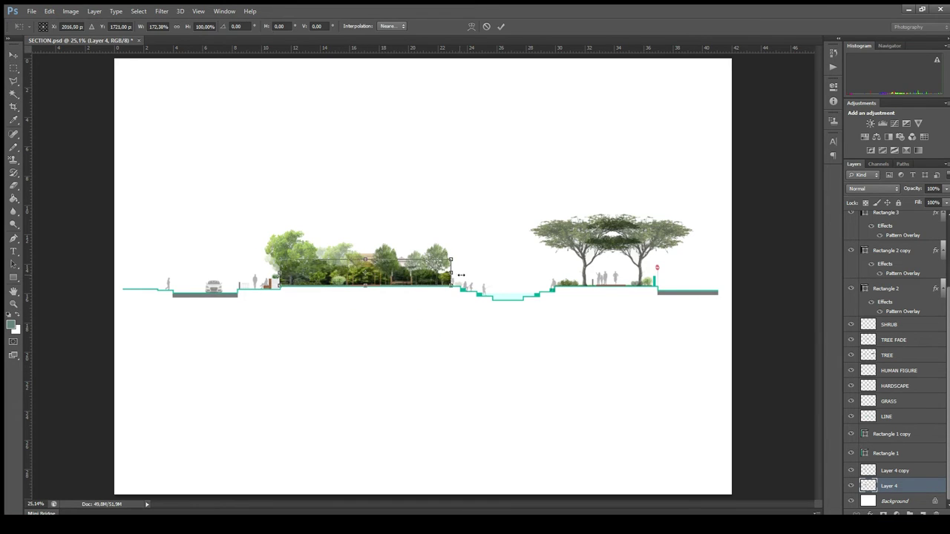
{"action": "left_click_drag", "start_coordinate": [362, 256], "coordinate": [362, 251]}
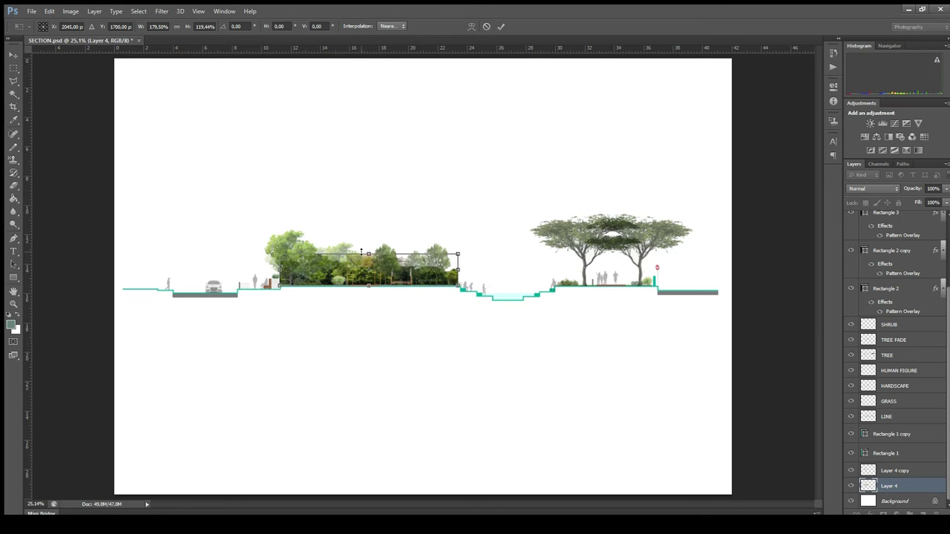
{"action": "left_click", "coordinate": [501, 26]}
Step: Fade the forest layer to 15% opacity and place a copy under the right-hand acacias
{"action": "left_click", "coordinate": [933, 188]}
{"action": "type", "text": "1"}
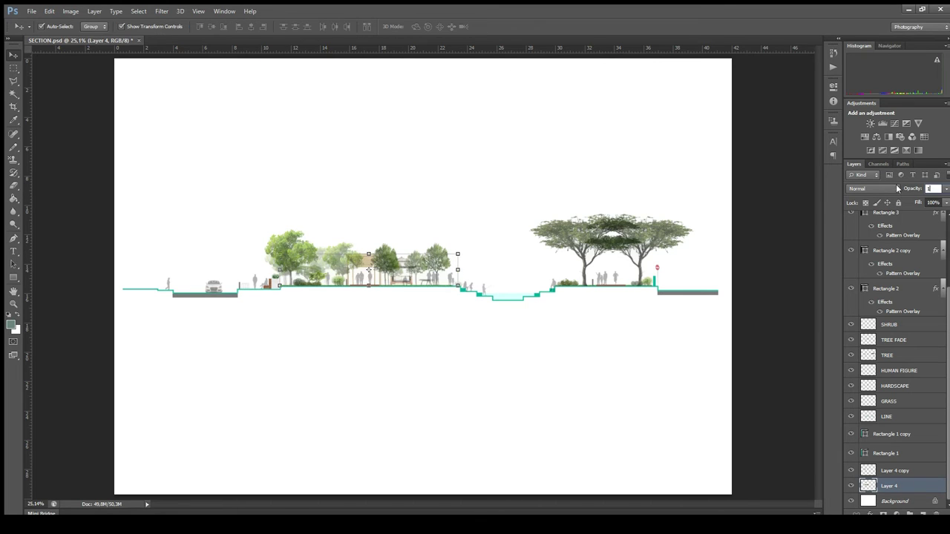
{"action": "type", "text": "5"}
{"action": "key", "text": "Return"}
{"action": "left_click", "coordinate": [455, 273]}
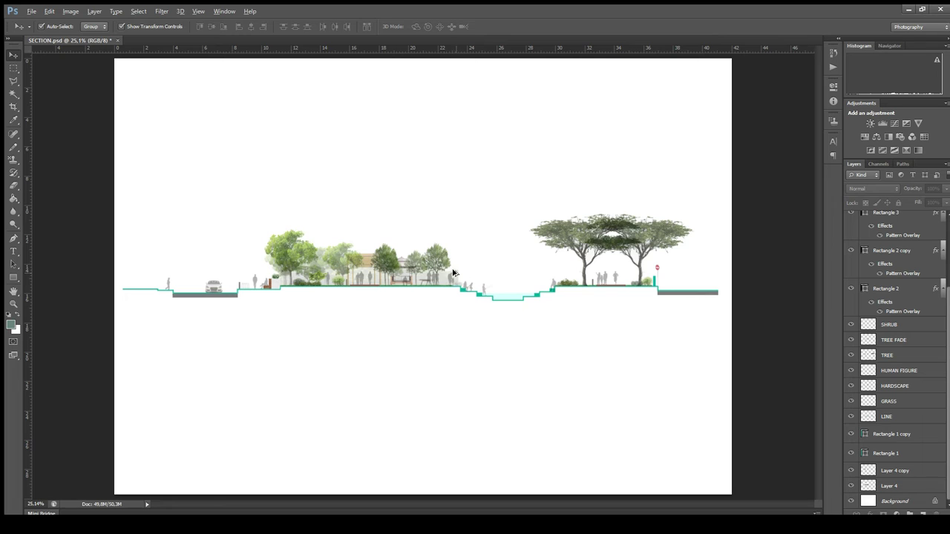
{"action": "mouse_move", "coordinate": [455, 273]}
{"action": "left_mouse_down"}
{"action": "mouse_move", "coordinate": [694, 271]}
{"action": "mouse_move", "coordinate": [655, 270]}
{"action": "left_mouse_up"}
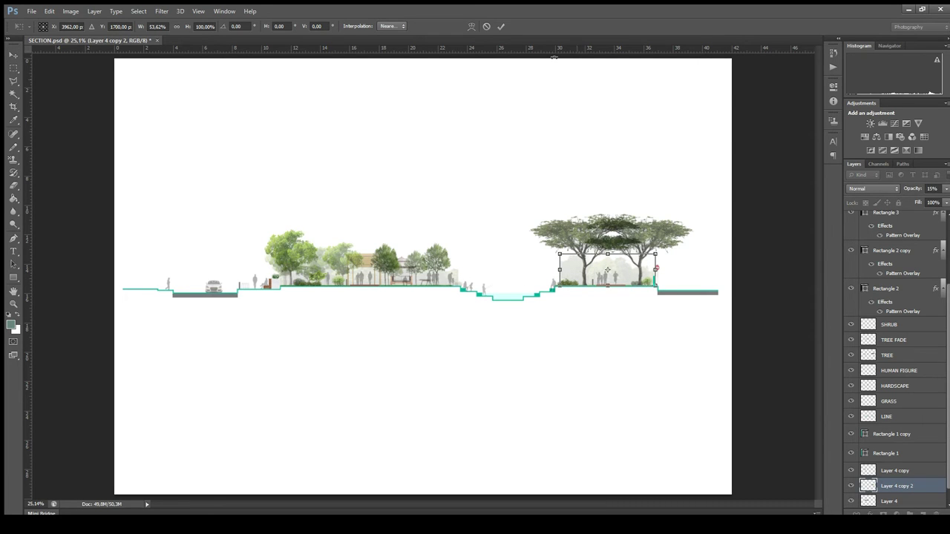
{"action": "left_click", "coordinate": [501, 26]}
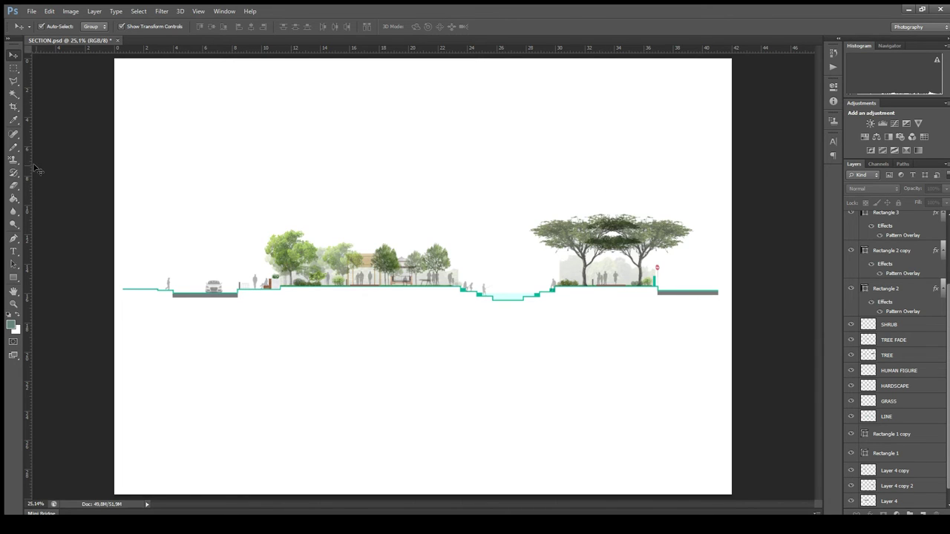
Step: Draw a rectangular building block at the section's left end and adjust its height
{"action": "left_click", "coordinate": [14, 277]}
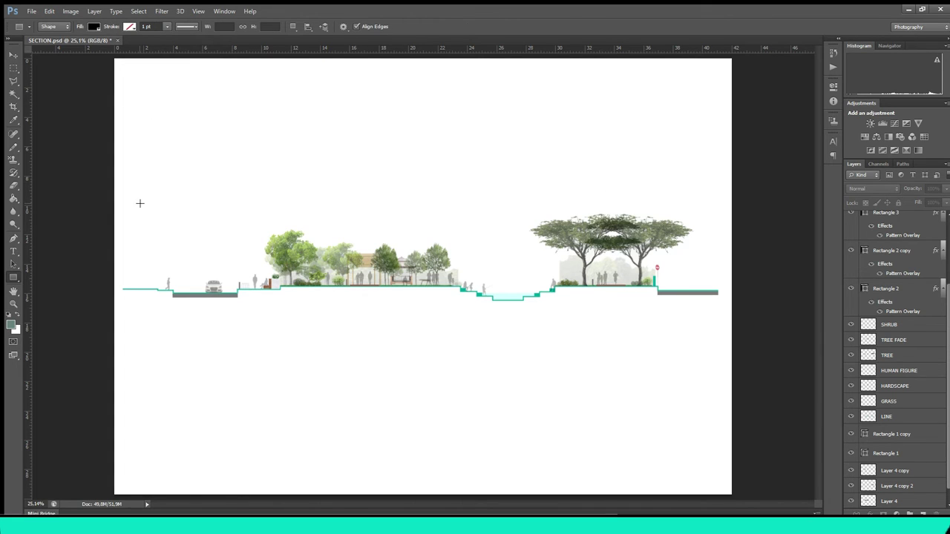
{"action": "left_click_drag", "start_coordinate": [127, 227], "coordinate": [158, 286]}
{"action": "key", "text": "v"}
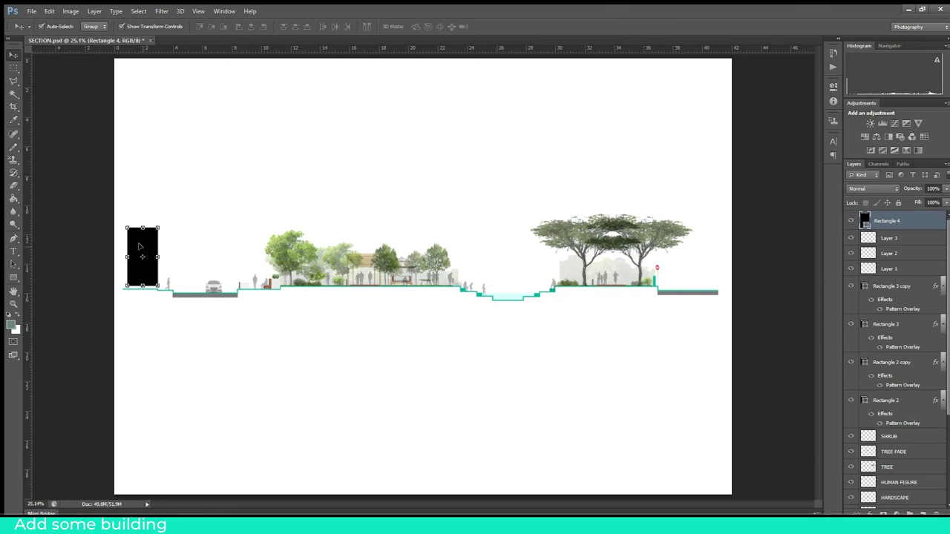
{"action": "left_click_drag", "start_coordinate": [140, 246], "coordinate": [137, 248]}
{"action": "key", "text": "ctrl+t"}
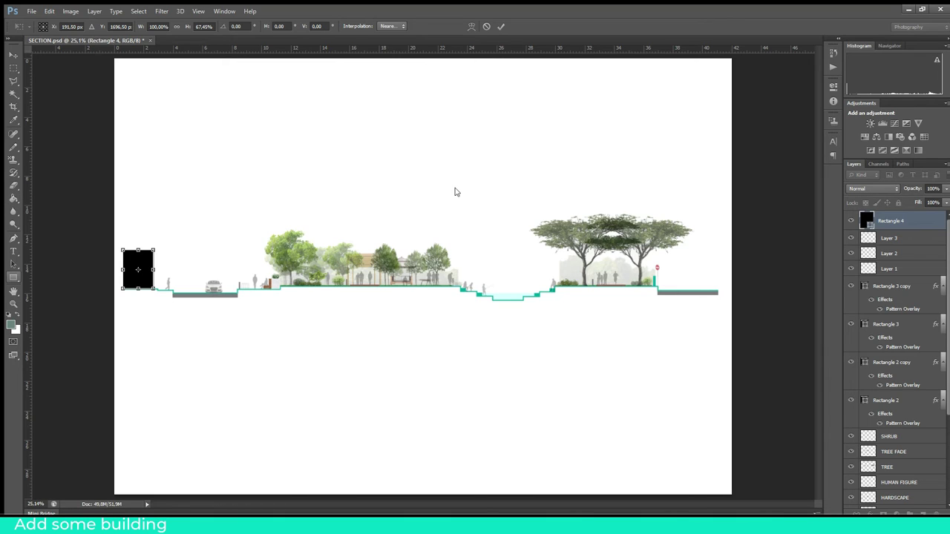
{"action": "key", "text": "Return"}
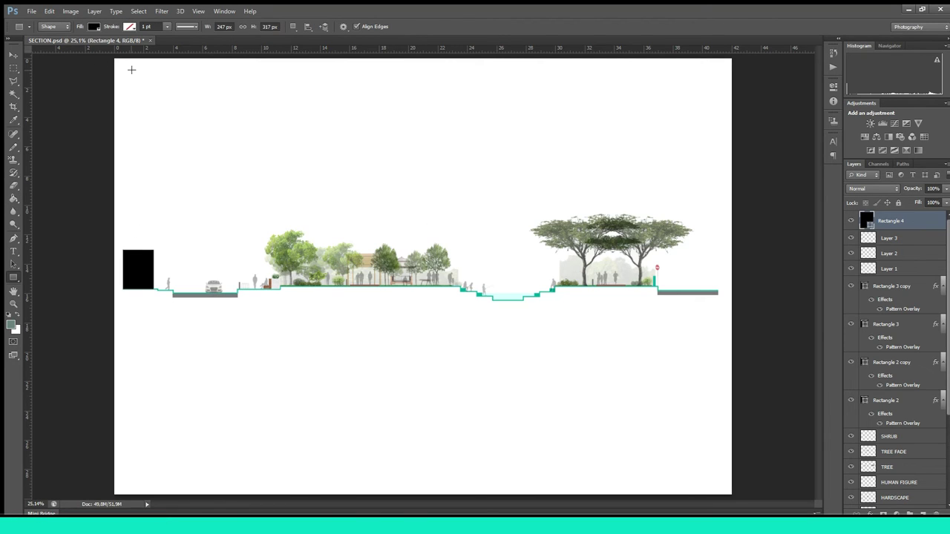
Step: Fill the block with sampled teal at 50% opacity and draw a small rectangle at top right
{"action": "key", "text": "i"}
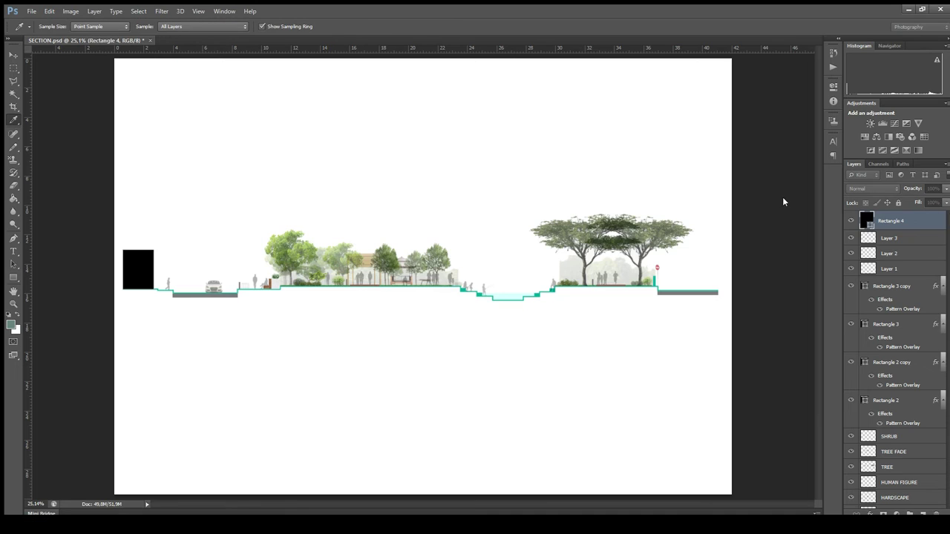
{"action": "key", "text": "u"}
{"action": "key", "text": "alt+BackSpace"}
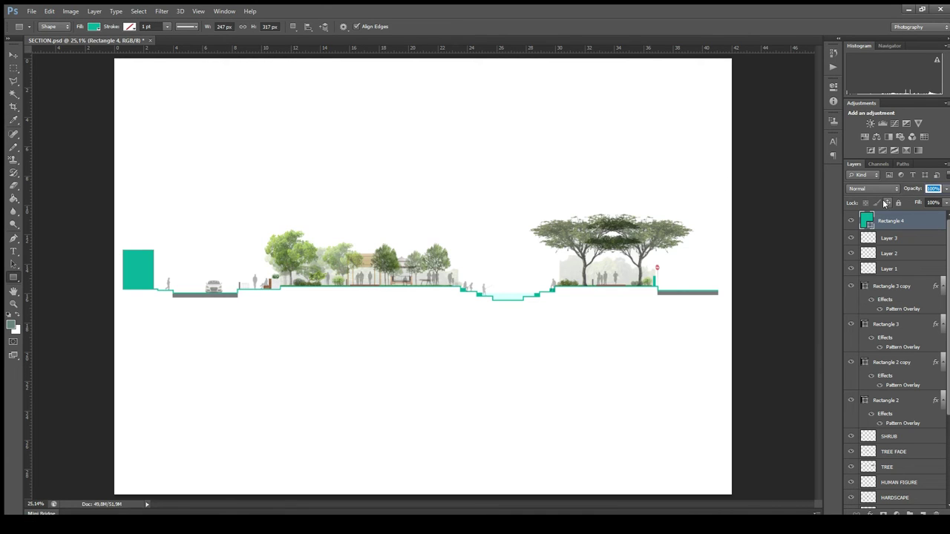
{"action": "type", "text": "50"}
{"action": "left_click", "coordinate": [19, 55]}
{"action": "left_click", "coordinate": [281, 127]}
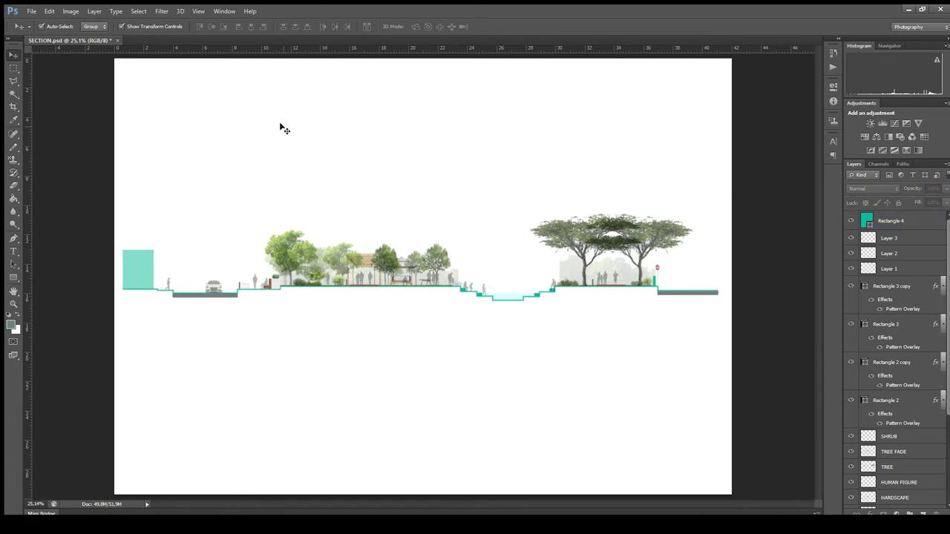
{"action": "left_click", "coordinate": [12, 277]}
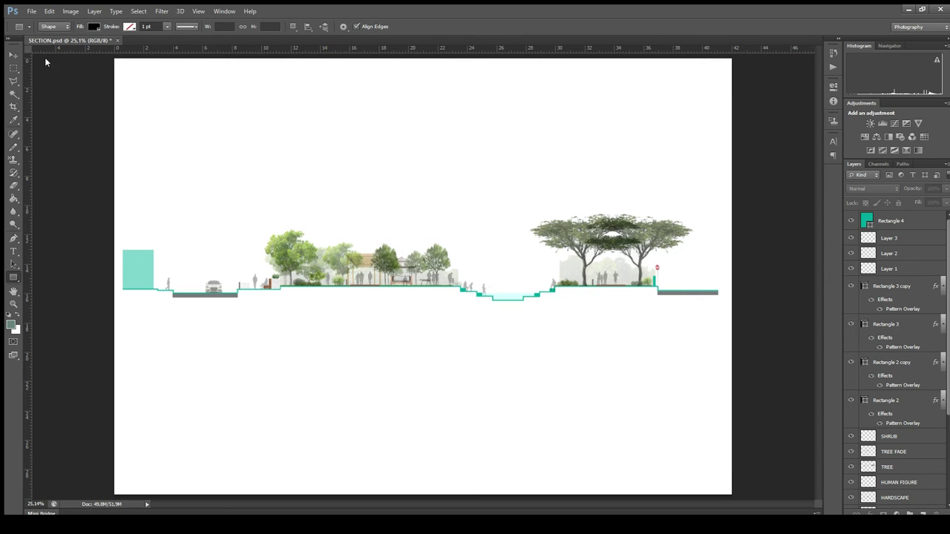
{"action": "left_click_drag", "start_coordinate": [690, 72], "coordinate": [708, 95]}
Step: Pattern-stamp green foliage blobs into the gaps in the sky above the trees
{"action": "left_click", "coordinate": [13, 56]}
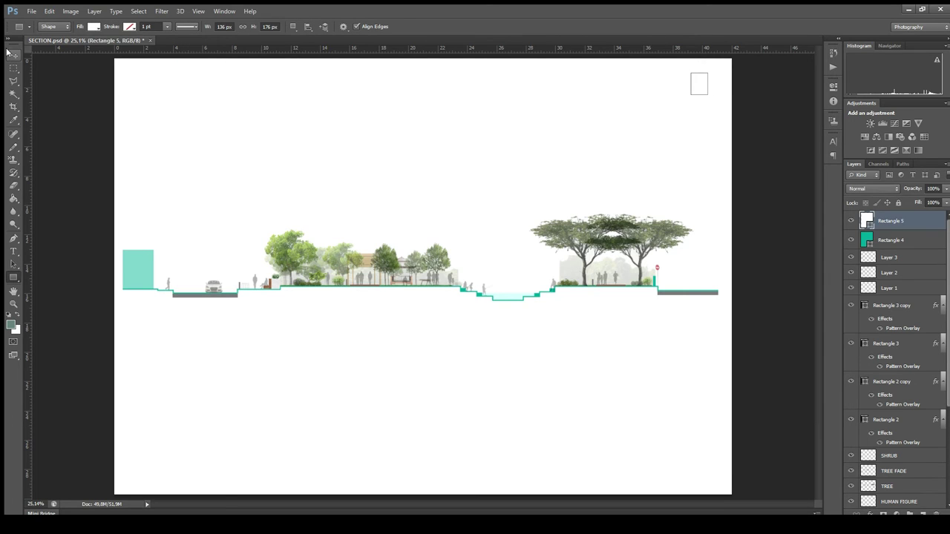
{"action": "left_click", "coordinate": [12, 157]}
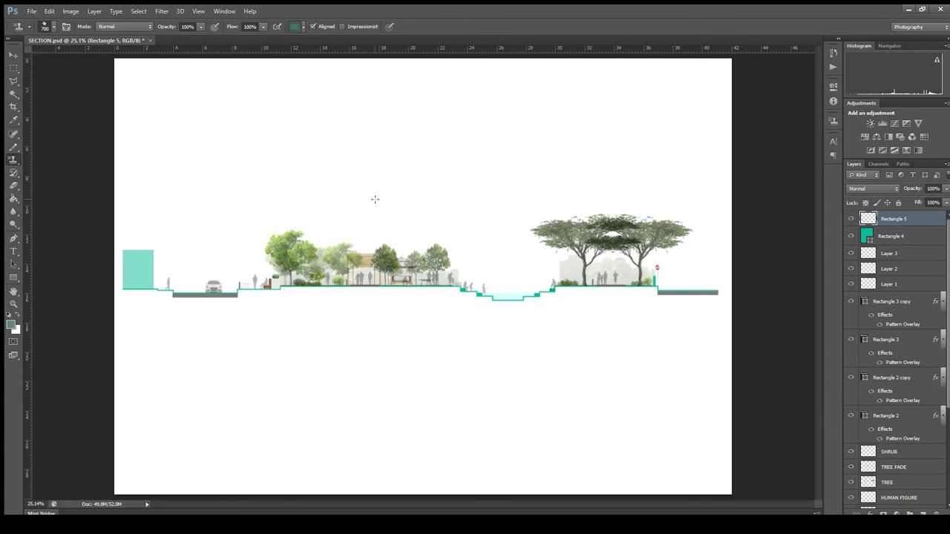
{"action": "left_click", "coordinate": [332, 209]}
{"action": "left_click", "coordinate": [253, 208]}
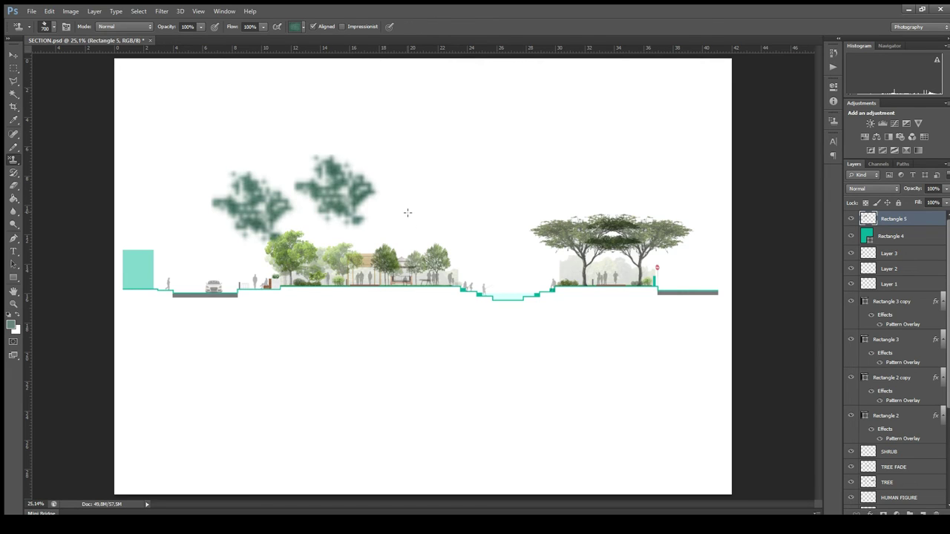
{"action": "left_click", "coordinate": [408, 212]}
{"action": "left_click", "coordinate": [503, 205]}
{"action": "left_click", "coordinate": [555, 207]}
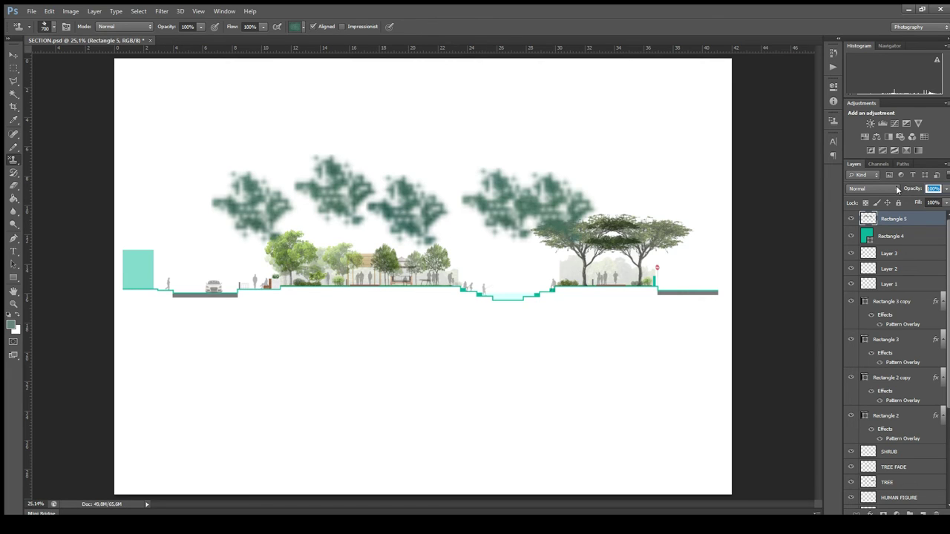
Step: Set the foliage layer to 50% opacity and stamp more faint foliage across the sky
{"action": "type", "text": "5"}
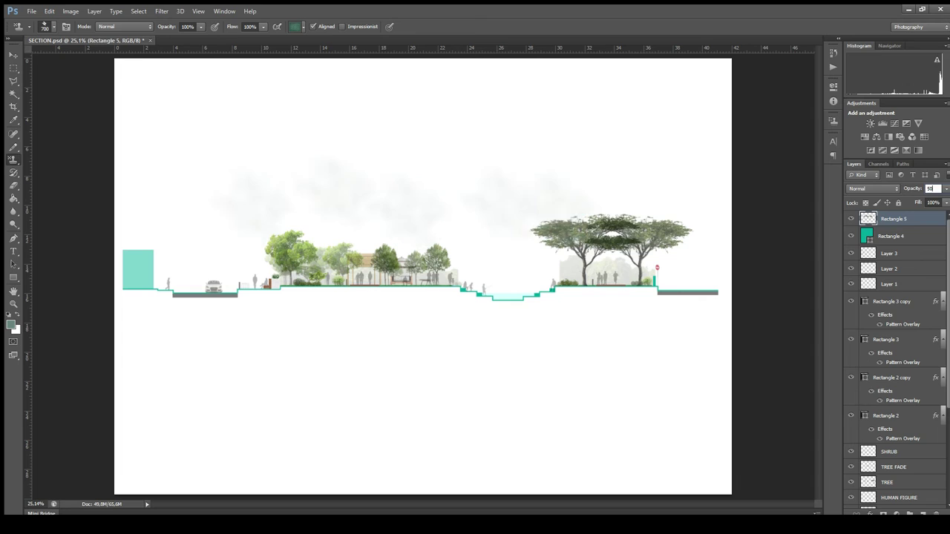
{"action": "type", "text": "0"}
{"action": "key", "text": "Return"}
{"action": "left_click", "coordinate": [454, 210]}
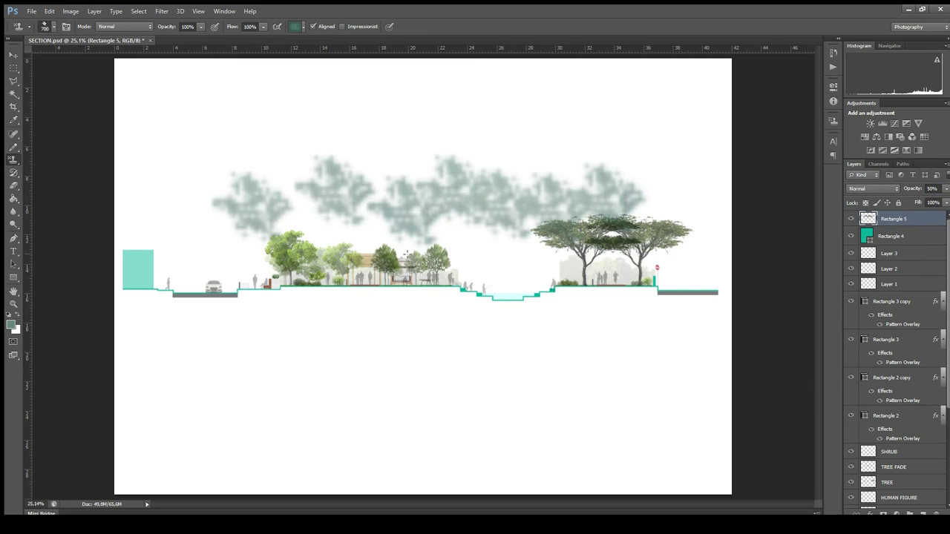
{"action": "left_click", "coordinate": [302, 212]}
{"action": "left_click", "coordinate": [485, 245]}
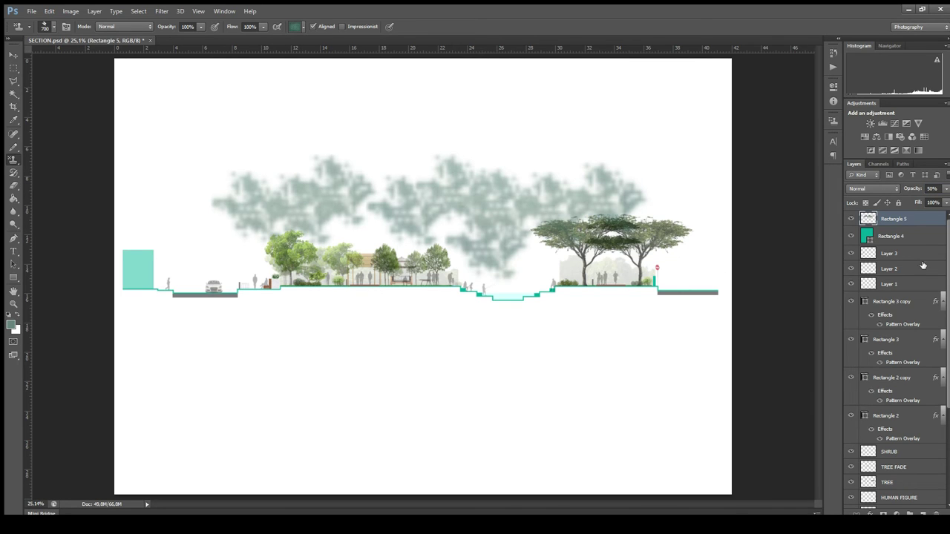
Step: Send the foliage layer down the stack to sit just above the Background
{"action": "key", "text": "v"}
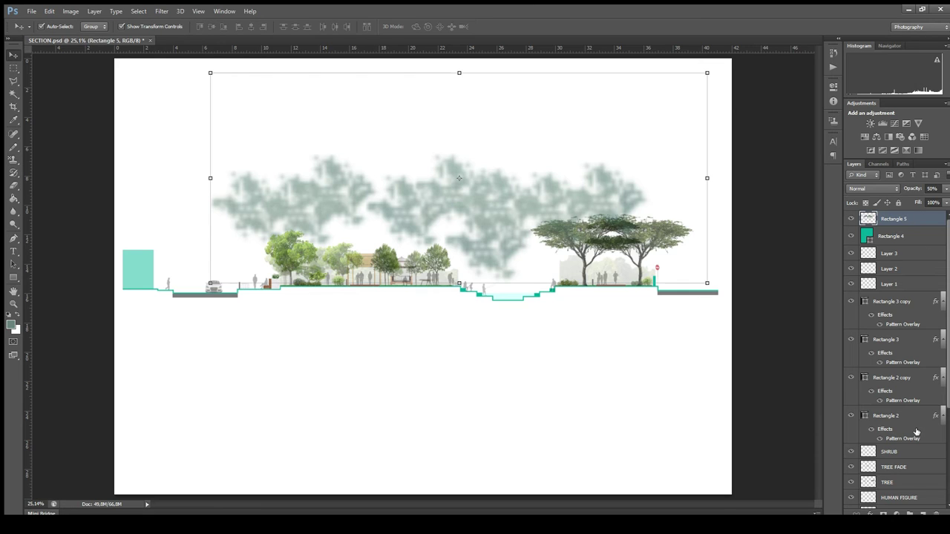
{"action": "key", "text": "ctrl+bracketleft"}
{"action": "key", "text": "ctrl+bracketleft"}
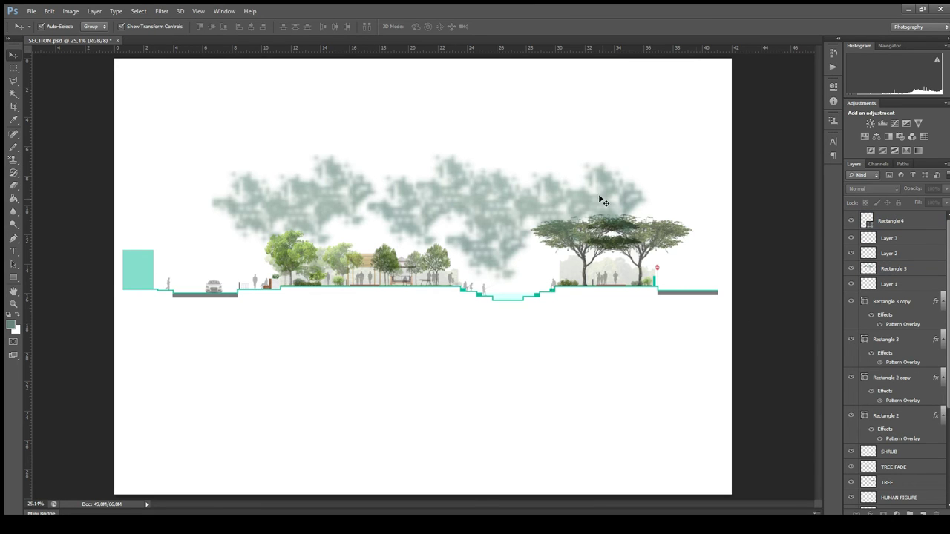
{"action": "key", "text": "ctrl+bracketleft"}
{"action": "scroll", "coordinate": [927, 276], "scroll_direction": "down", "scroll_amount": 1}
{"action": "key", "text": "ctrl+shift+bracketleft"}
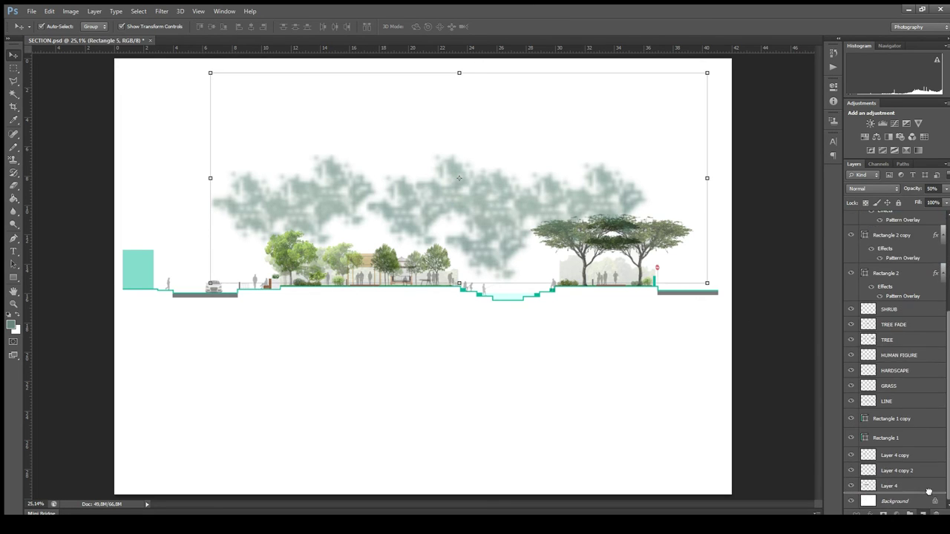
Step: Add a new layer and name the foliage layers CLOUD 1 and CLOUD 2
{"action": "left_click", "coordinate": [923, 513]}
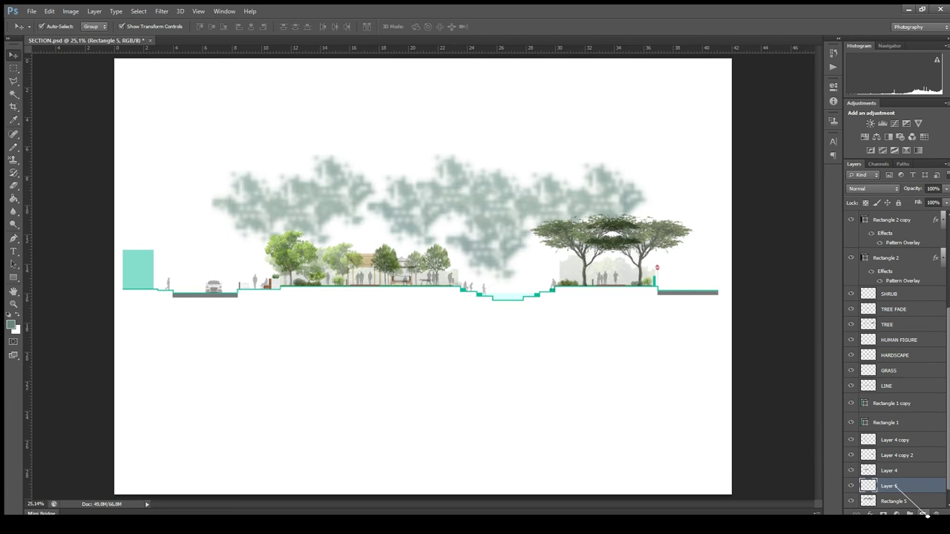
{"action": "double_click", "coordinate": [894, 485]}
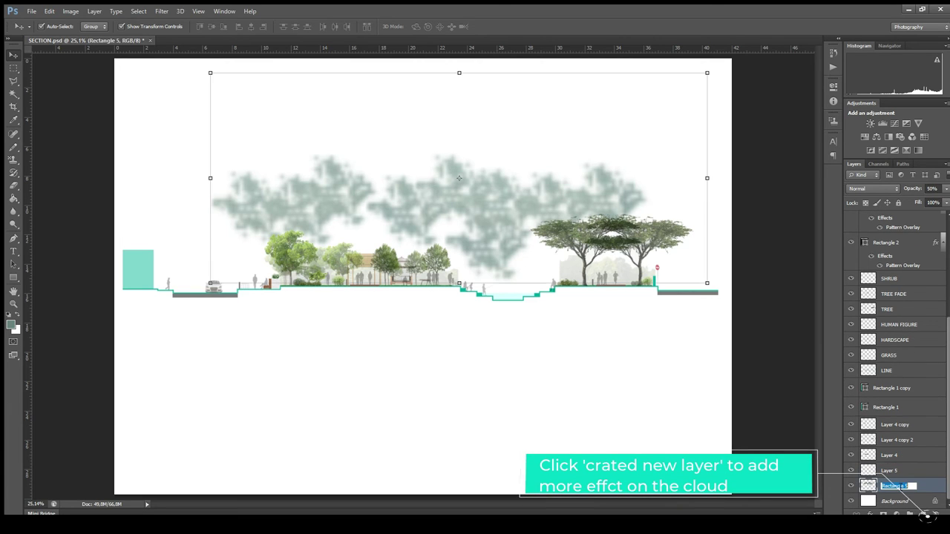
{"action": "type", "text": "cUD 1"}
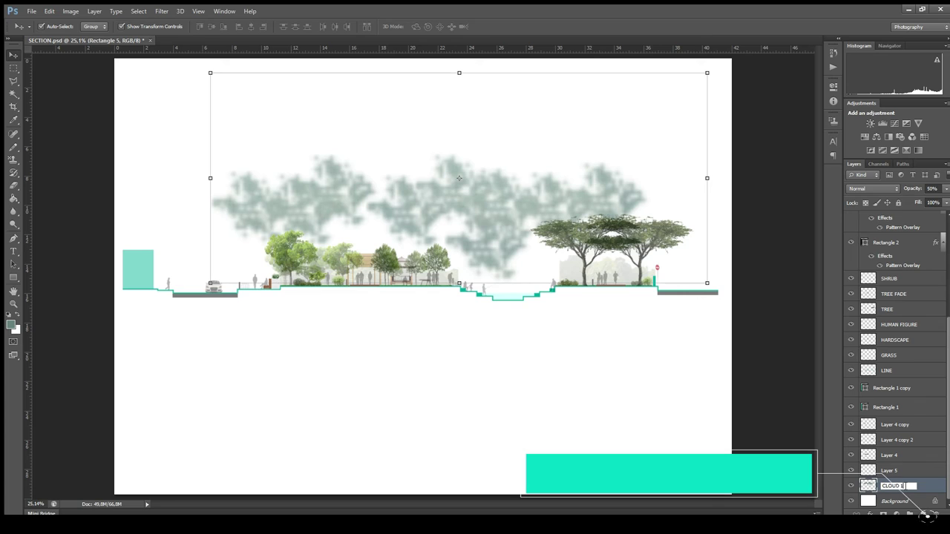
{"action": "double_click", "coordinate": [889, 470]}
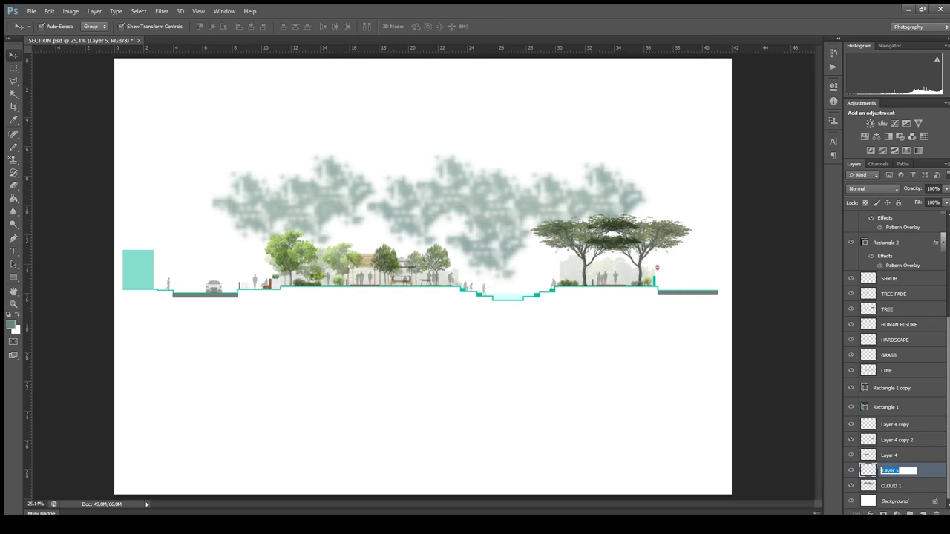
{"action": "type", "text": "CLOUD 2"}
{"action": "key", "text": "Return"}
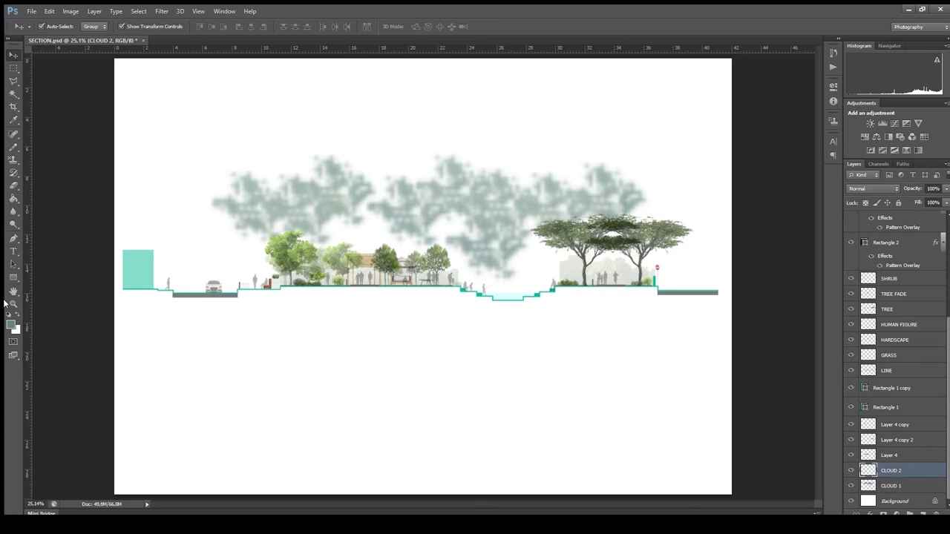
Step: Paint darker pattern-stamp cloud texture on CLOUD 2 at 30% opacity, then add another layer
{"action": "left_click", "coordinate": [12, 158]}
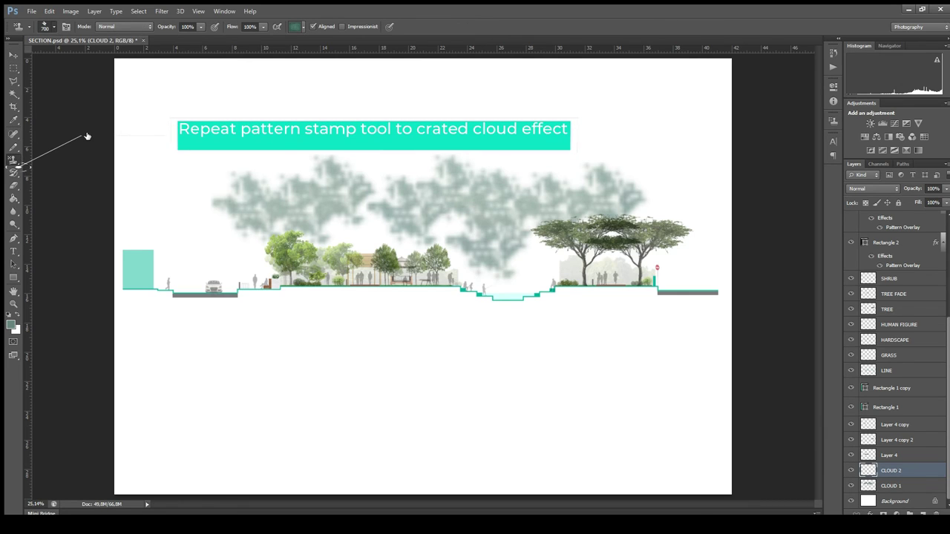
{"action": "key", "text": "bracketleft"}
{"action": "key", "text": "bracketleft"}
{"action": "key", "text": "bracketleft"}
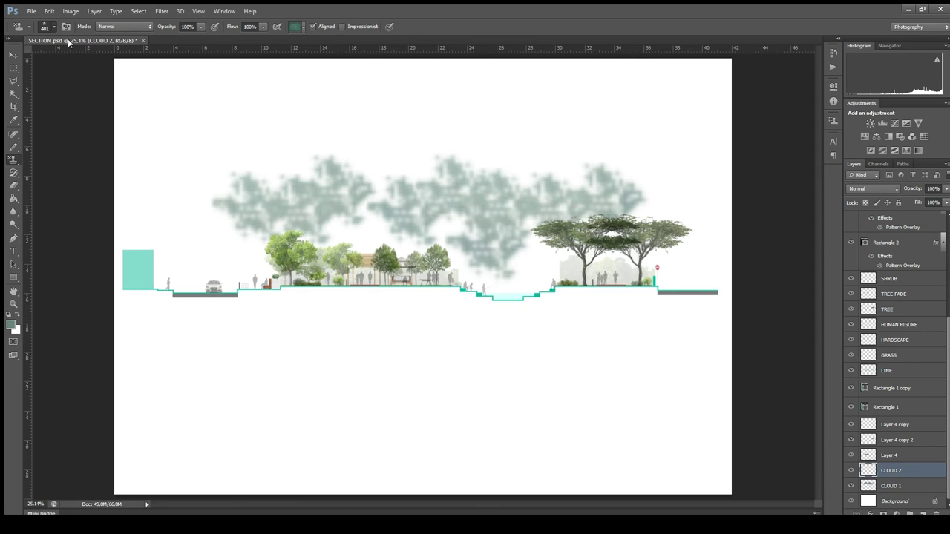
{"action": "left_click", "coordinate": [219, 197]}
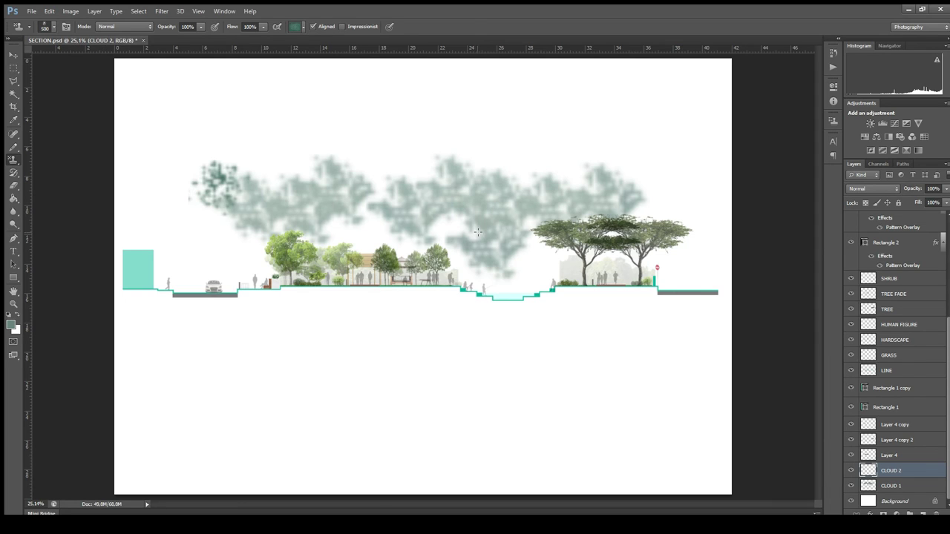
{"action": "type", "text": "30"}
{"action": "key", "text": "Return"}
{"action": "mouse_move", "coordinate": [232, 191]}
{"action": "left_mouse_down"}
{"action": "mouse_move", "coordinate": [280, 192]}
{"action": "mouse_move", "coordinate": [324, 221]}
{"action": "mouse_move", "coordinate": [275, 231]}
{"action": "mouse_move", "coordinate": [415, 219]}
{"action": "mouse_move", "coordinate": [480, 230]}
{"action": "mouse_move", "coordinate": [426, 201]}
{"action": "mouse_move", "coordinate": [408, 163]}
{"action": "mouse_move", "coordinate": [520, 153]}
{"action": "mouse_move", "coordinate": [512, 198]}
{"action": "mouse_move", "coordinate": [453, 178]}
{"action": "mouse_move", "coordinate": [555, 239]}
{"action": "mouse_move", "coordinate": [568, 193]}
{"action": "mouse_move", "coordinate": [597, 186]}
{"action": "mouse_move", "coordinate": [651, 198]}
{"action": "mouse_move", "coordinate": [616, 159]}
{"action": "mouse_move", "coordinate": [568, 147]}
{"action": "left_mouse_up"}
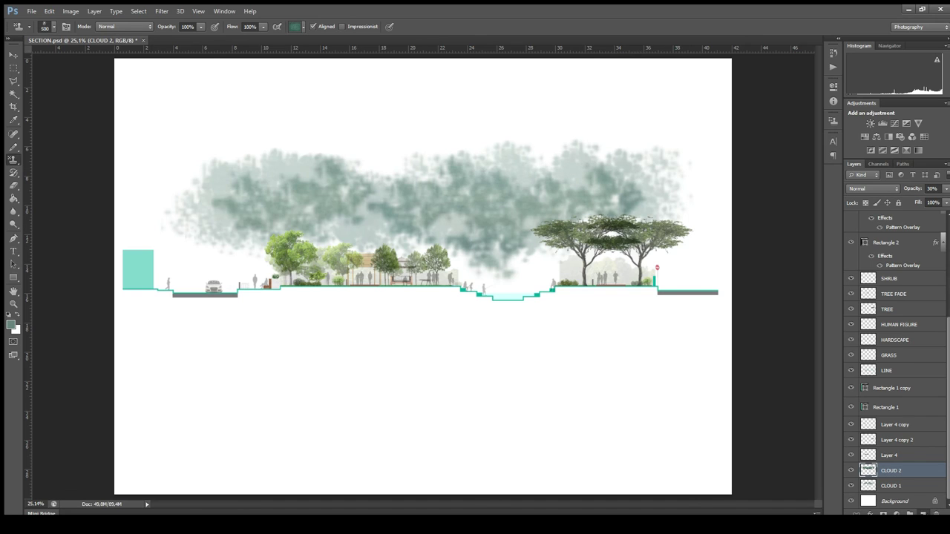
{"action": "left_click", "coordinate": [923, 513]}
{"action": "double_click", "coordinate": [892, 471]}
{"action": "type", "text": "CLOUD 3"}
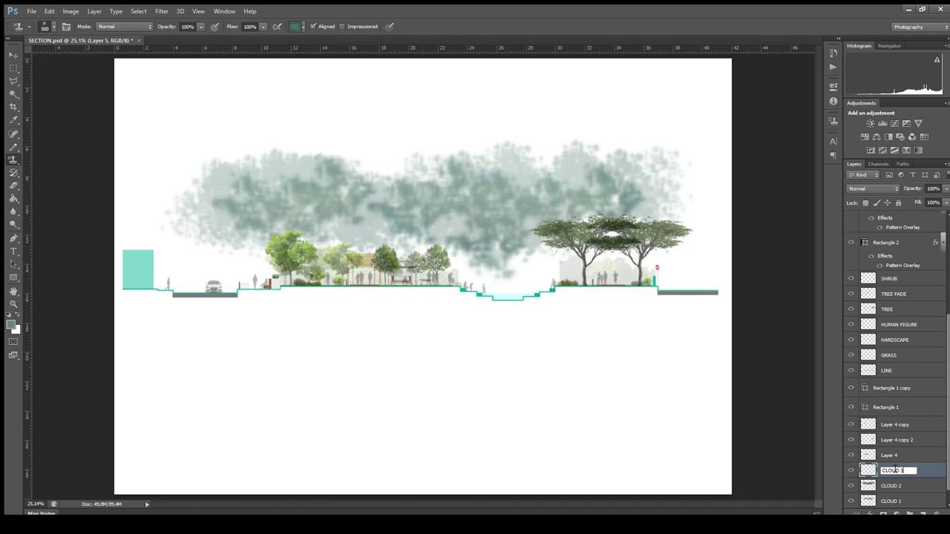
Step: Name the layer CLOUD 3 and stamp faint 10% texture across the cloud's centre, edges and top
{"action": "key", "text": "Return"}
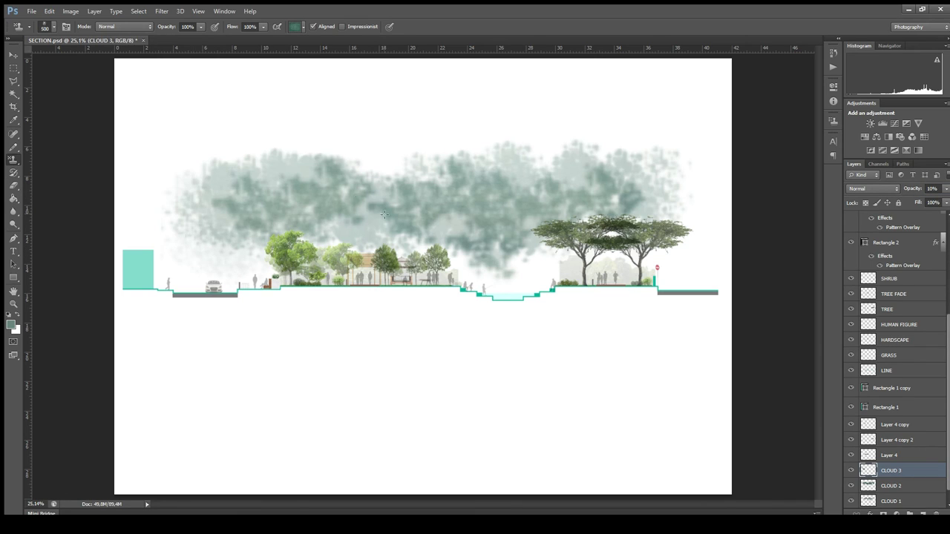
{"action": "left_click_drag", "start_coordinate": [384, 215], "coordinate": [420, 250]}
{"action": "left_click_drag", "start_coordinate": [537, 244], "coordinate": [463, 261]}
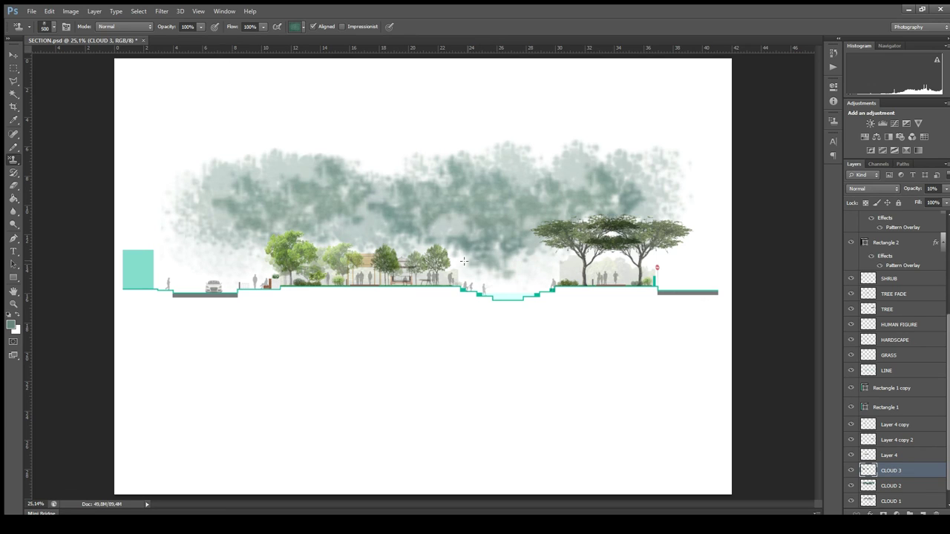
{"action": "left_click_drag", "start_coordinate": [394, 173], "coordinate": [681, 191]}
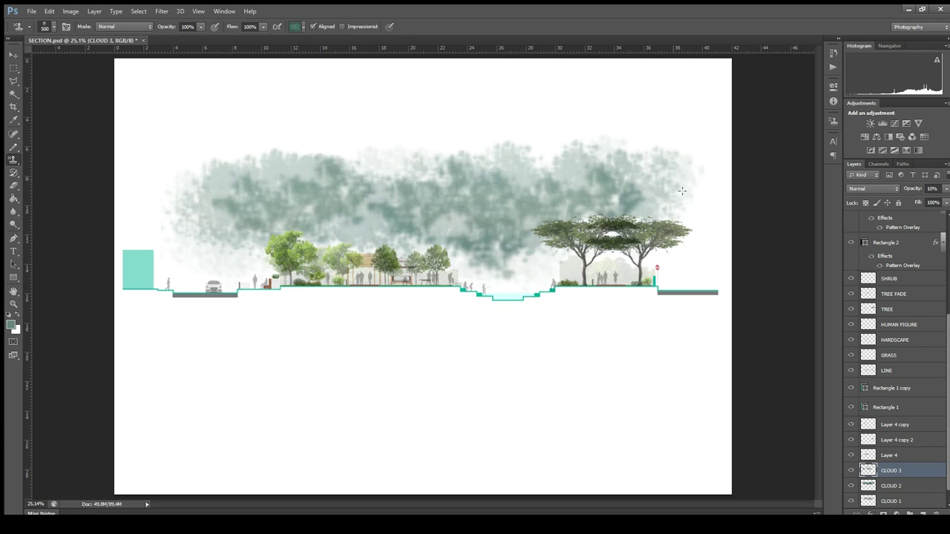
{"action": "left_click_drag", "start_coordinate": [262, 173], "coordinate": [174, 233]}
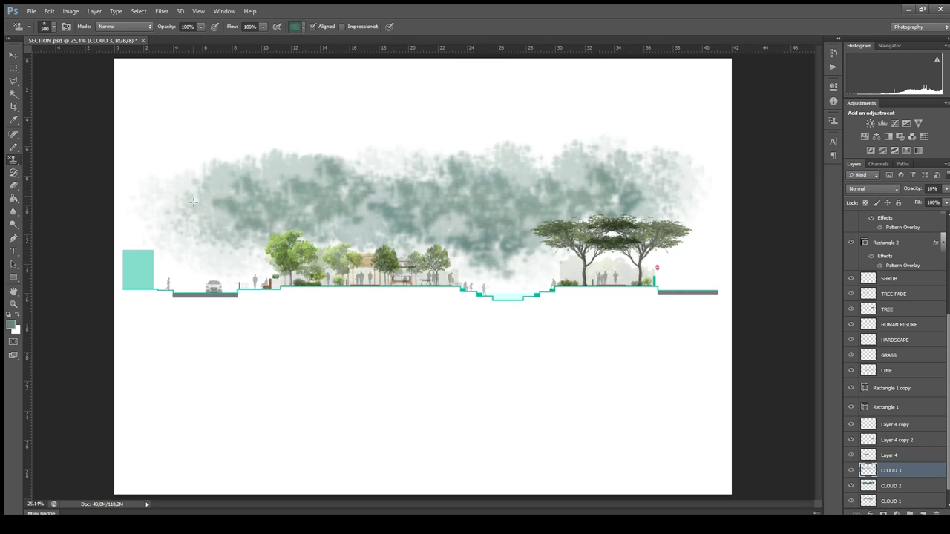
{"action": "mouse_move", "coordinate": [186, 256]}
{"action": "left_mouse_down"}
{"action": "mouse_move", "coordinate": [304, 147]}
{"action": "mouse_move", "coordinate": [361, 166]}
{"action": "left_mouse_up"}
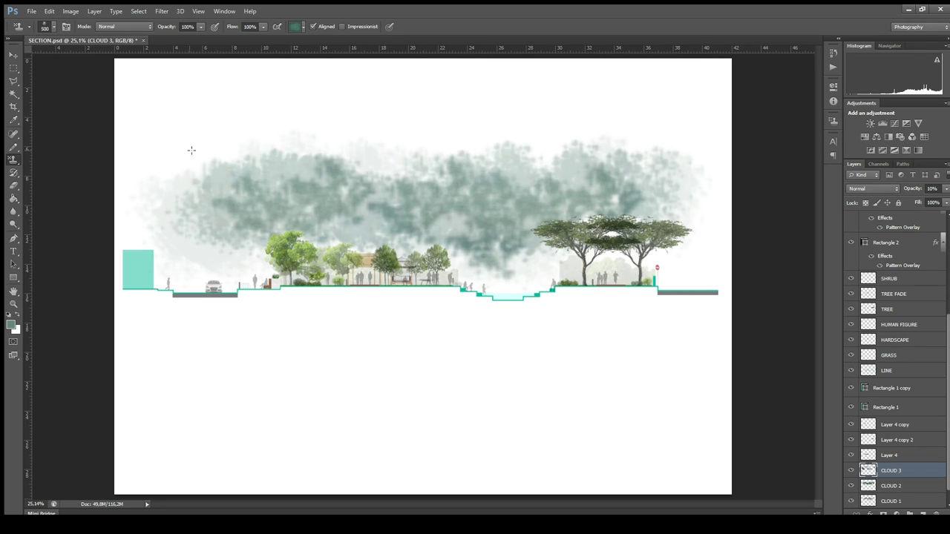
{"action": "left_click_drag", "start_coordinate": [191, 151], "coordinate": [207, 167]}
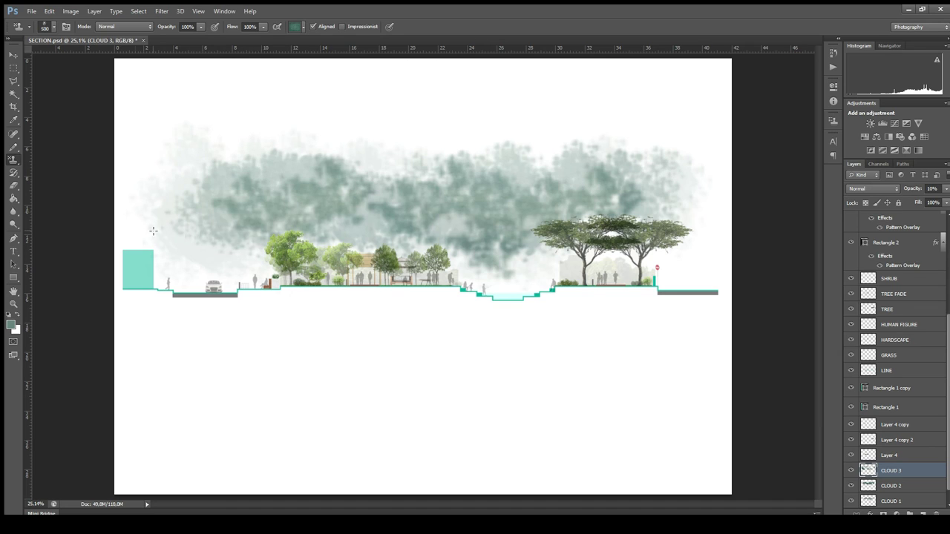
{"action": "left_click_drag", "start_coordinate": [420, 134], "coordinate": [427, 149]}
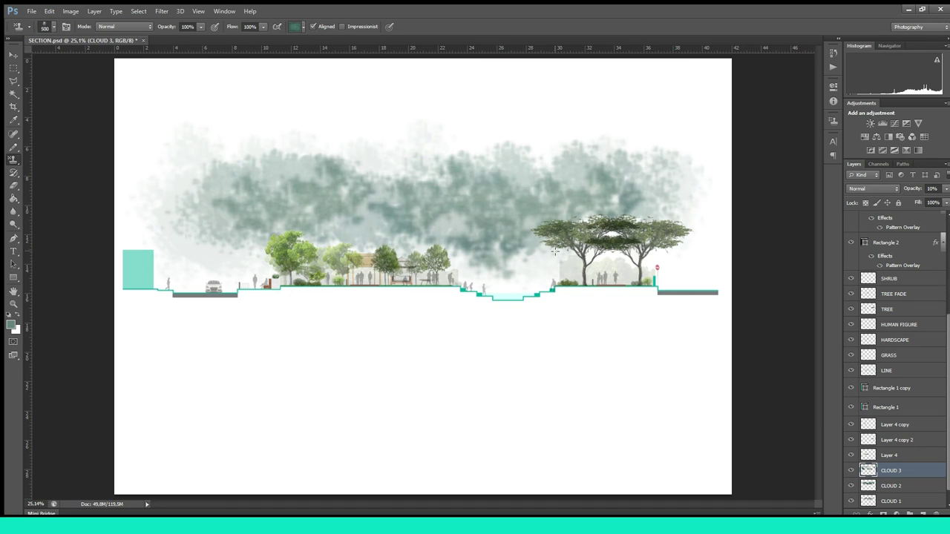
Step: Stretch the teal building block (Rectangle 4) to about 118% of its former height
{"action": "key", "text": "v"}
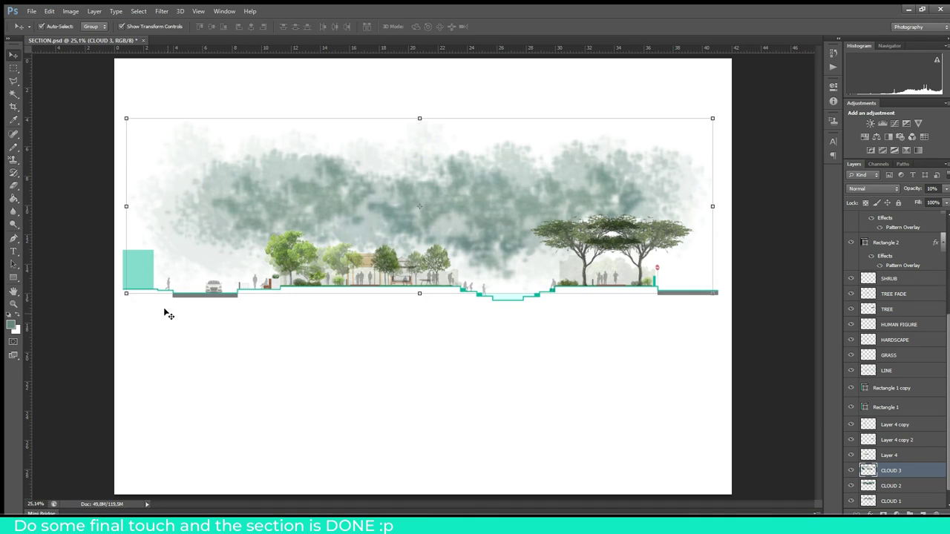
{"action": "left_click", "coordinate": [141, 264]}
{"action": "key", "text": "ctrl+t"}
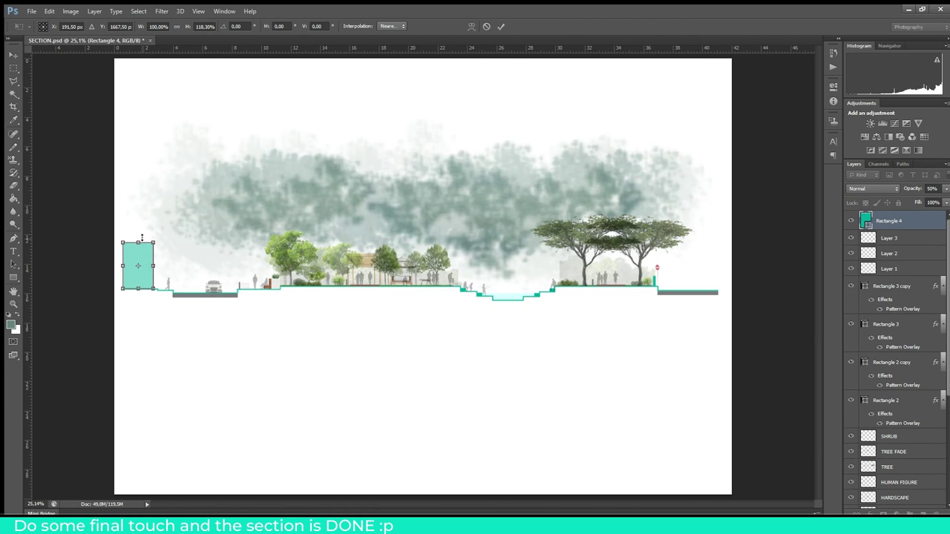
{"action": "left_click", "coordinate": [501, 26]}
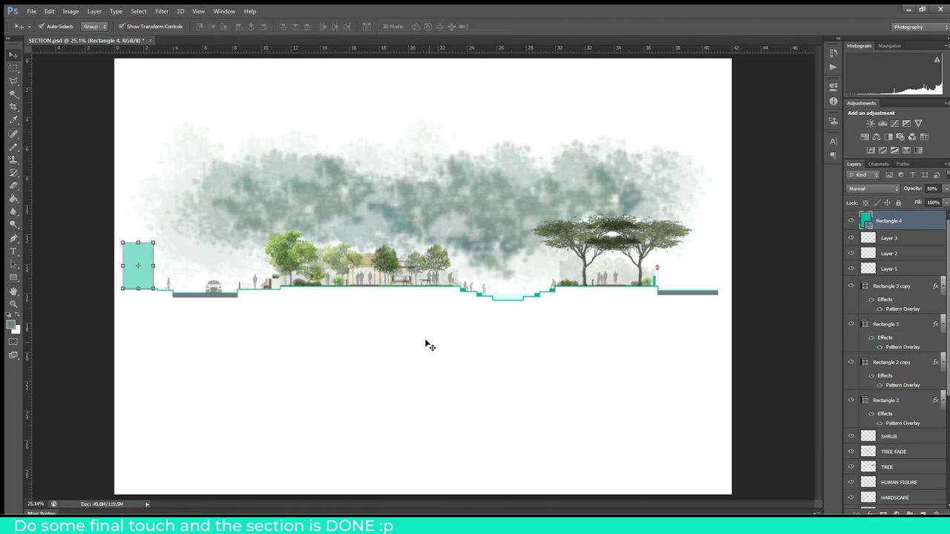
{"action": "left_click", "coordinate": [424, 343]}
{"action": "left_click", "coordinate": [12, 276]}
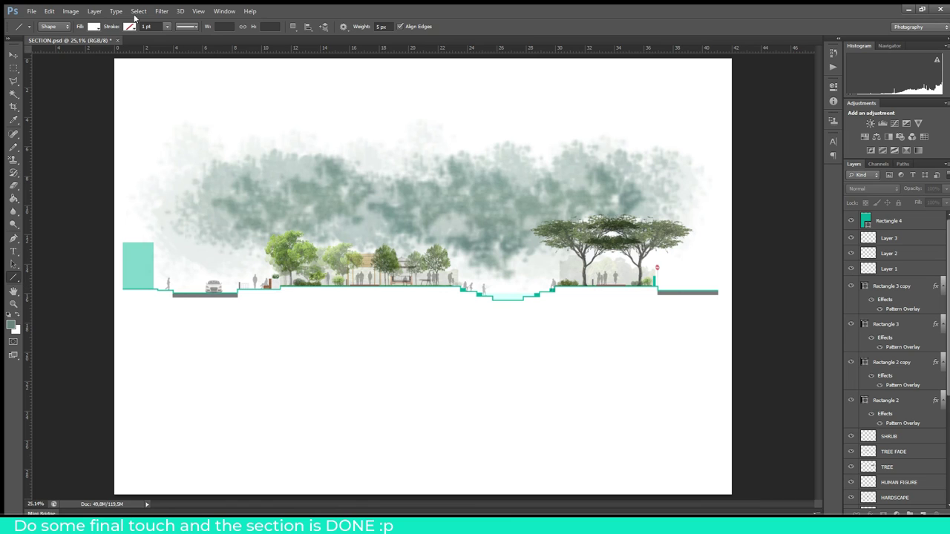